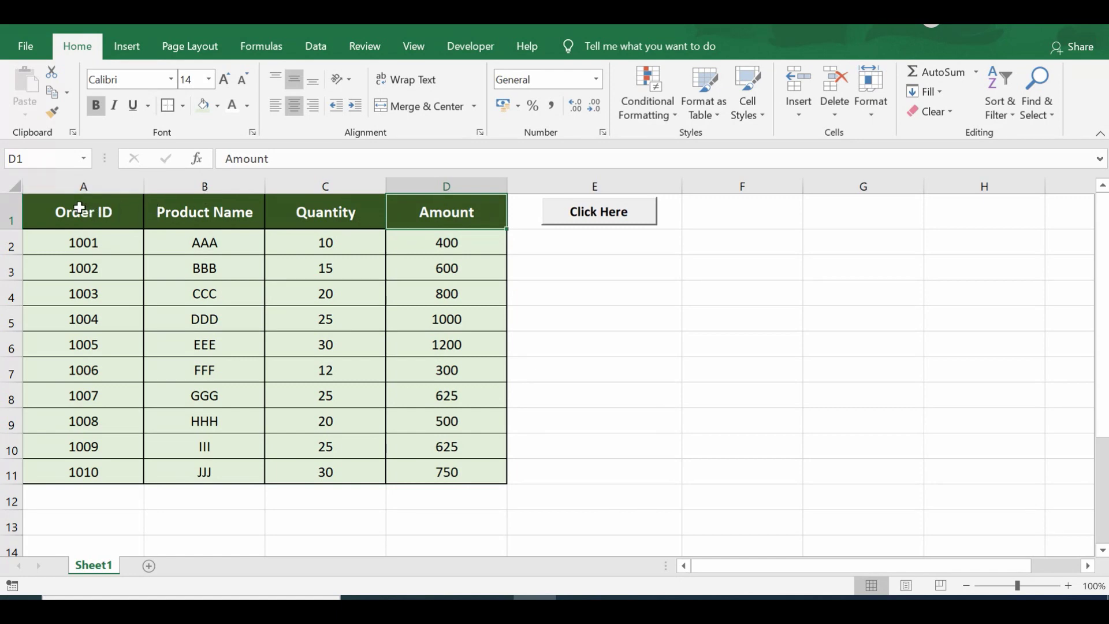
# Step: Highlight the A1:D11 order table, then return the selection to cell A1
pyautogui.moveTo(81, 206); pyautogui.dragTo(448, 467)
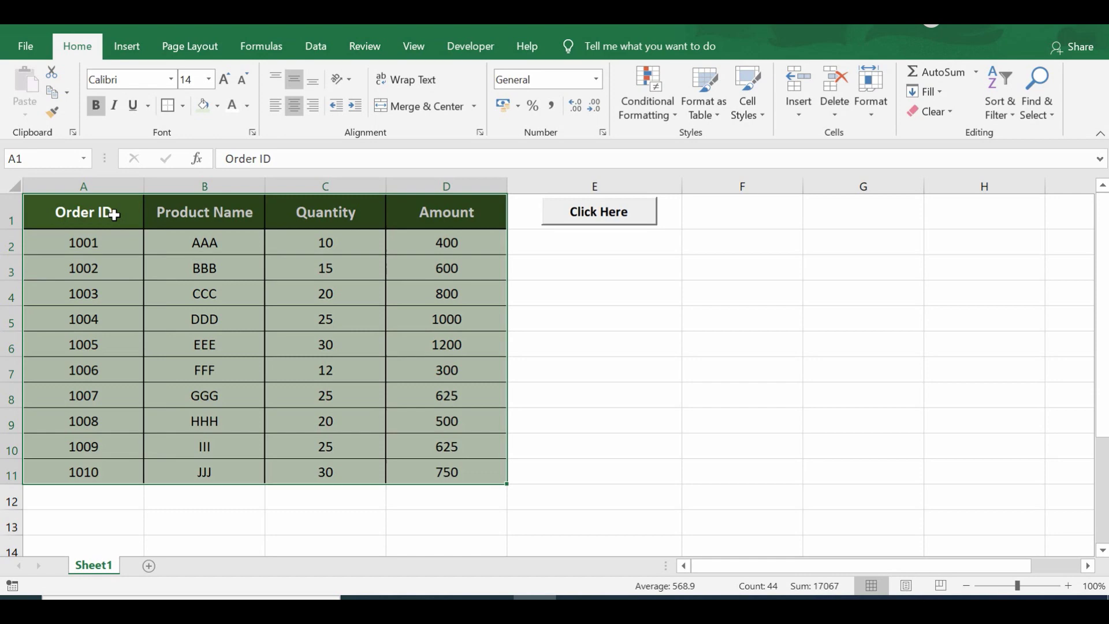
pyautogui.click(113, 215)
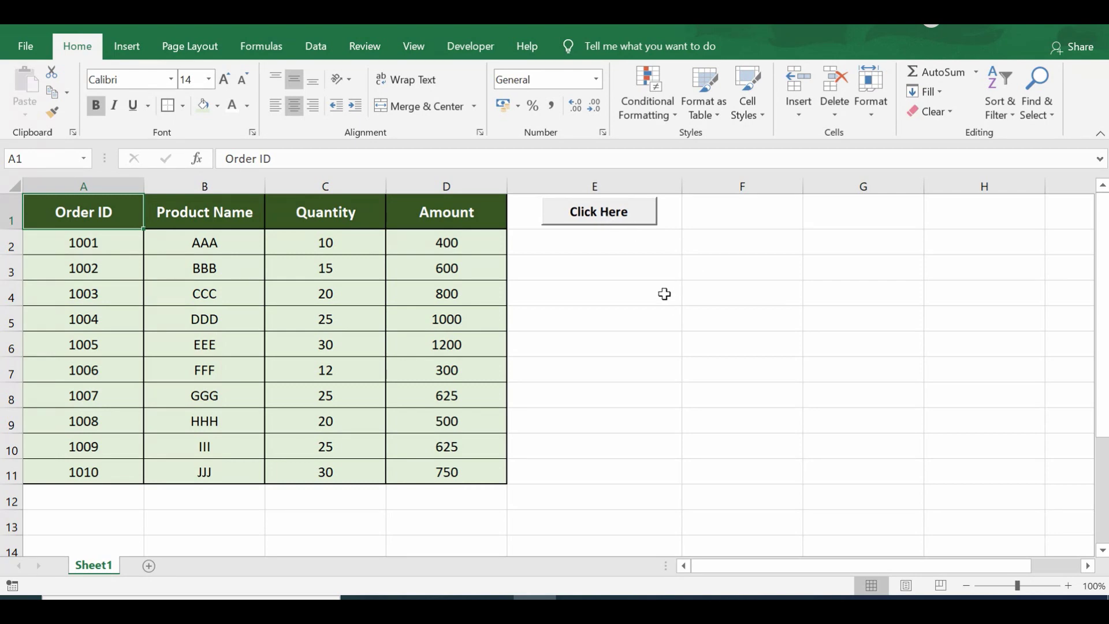
# Step: Run the Click Here macro and dismiss the 'Range is Saved as Image on Desktop' message
pyautogui.click(605, 213)
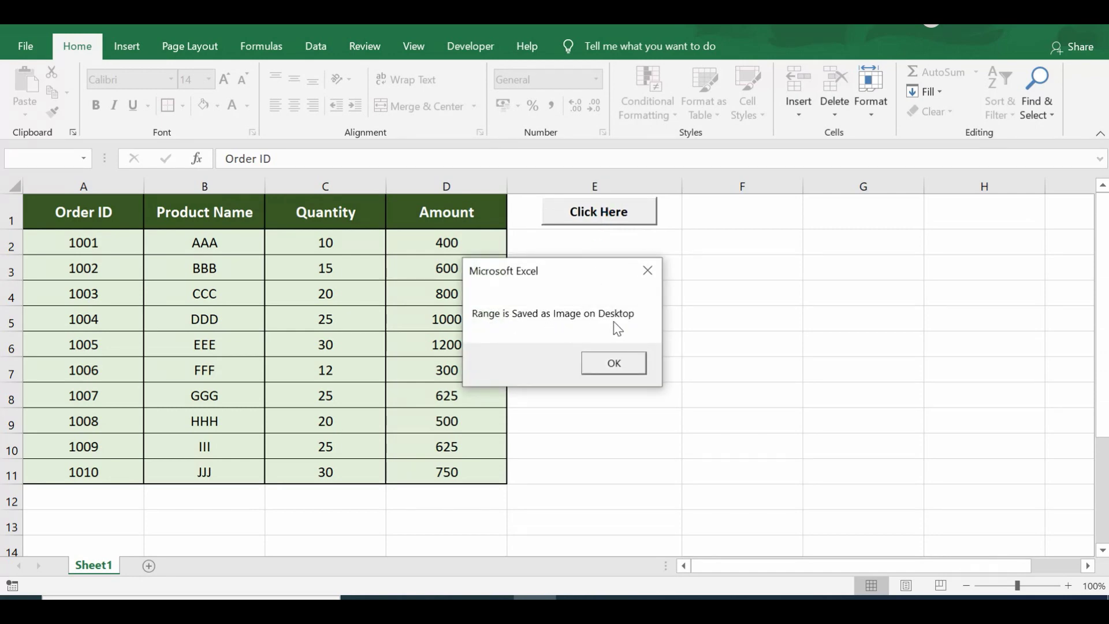
pyautogui.click(618, 365)
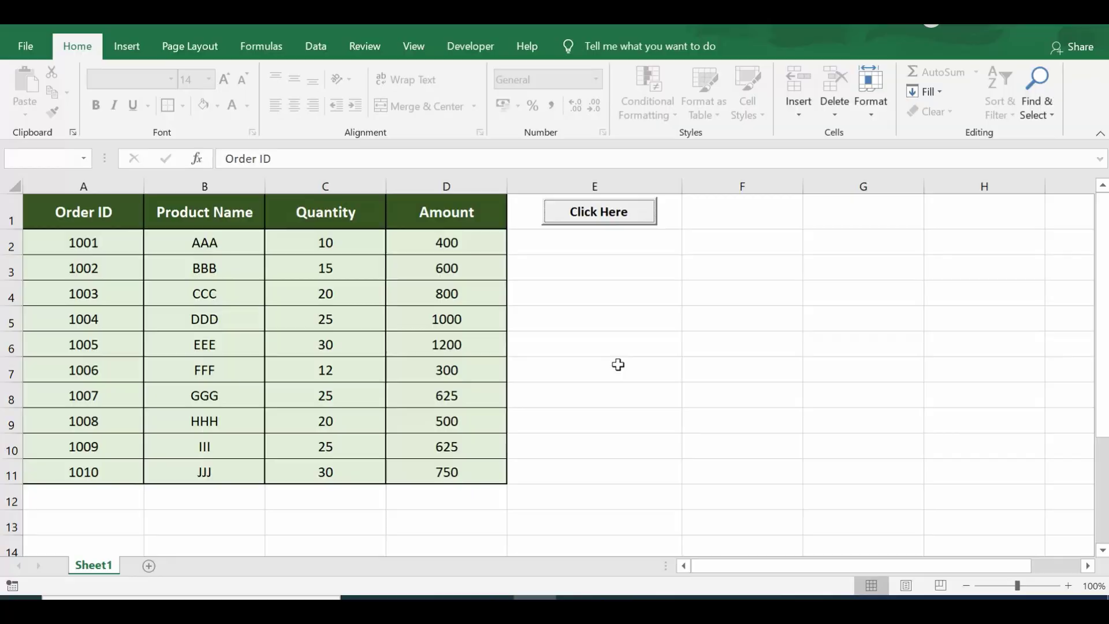
# Step: On the desktop, move the Range_Output image to the centre and open it to check the table
pyautogui.press('super+d')
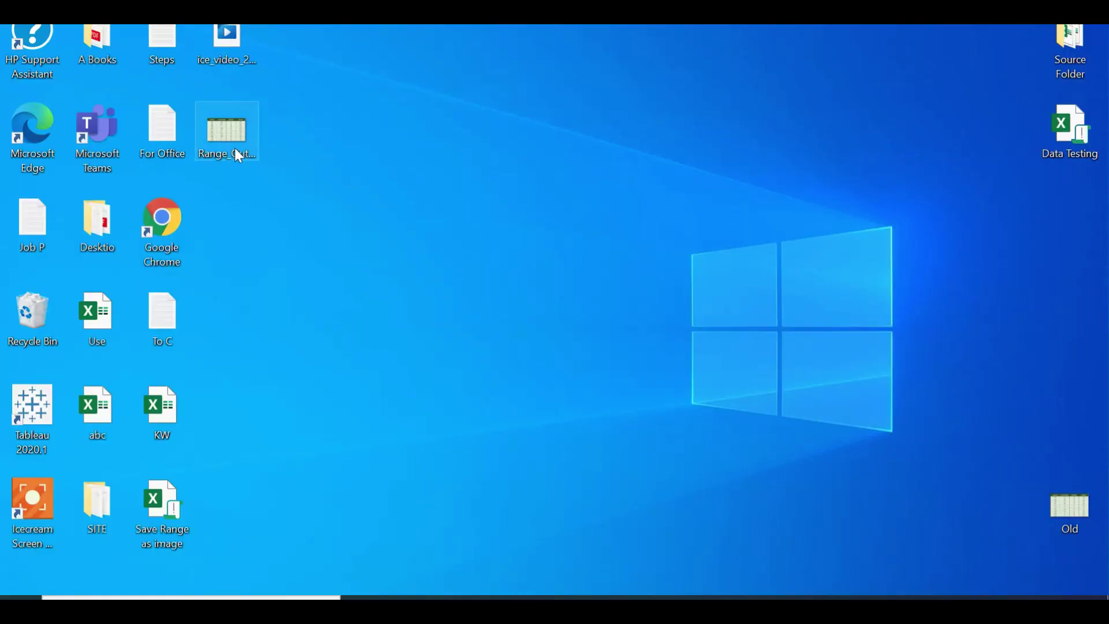
pyautogui.moveTo(225, 136); pyautogui.dragTo(580, 187)
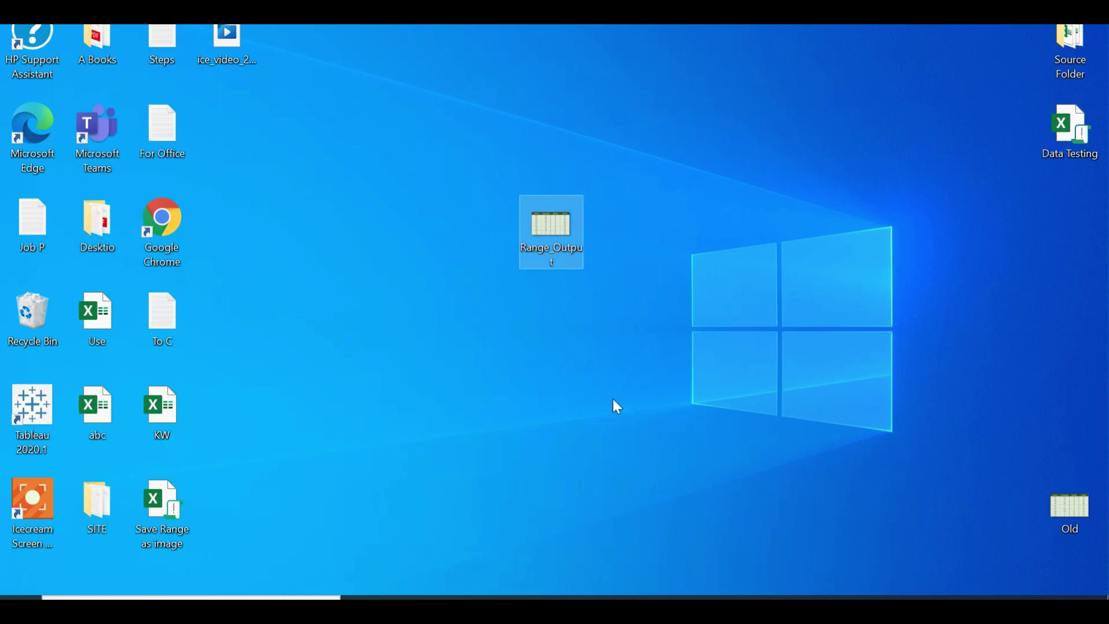
pyautogui.doubleClick(544, 258)
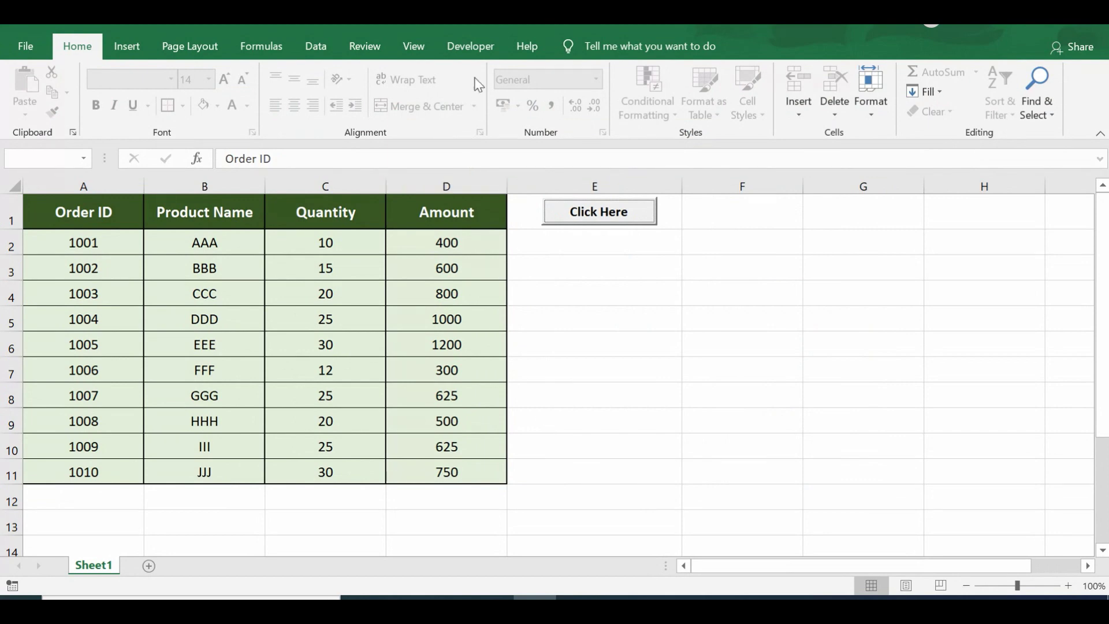
# Step: Turn on Design Mode from the Developer tab so the Click Here button can be edited
pyautogui.click(469, 49)
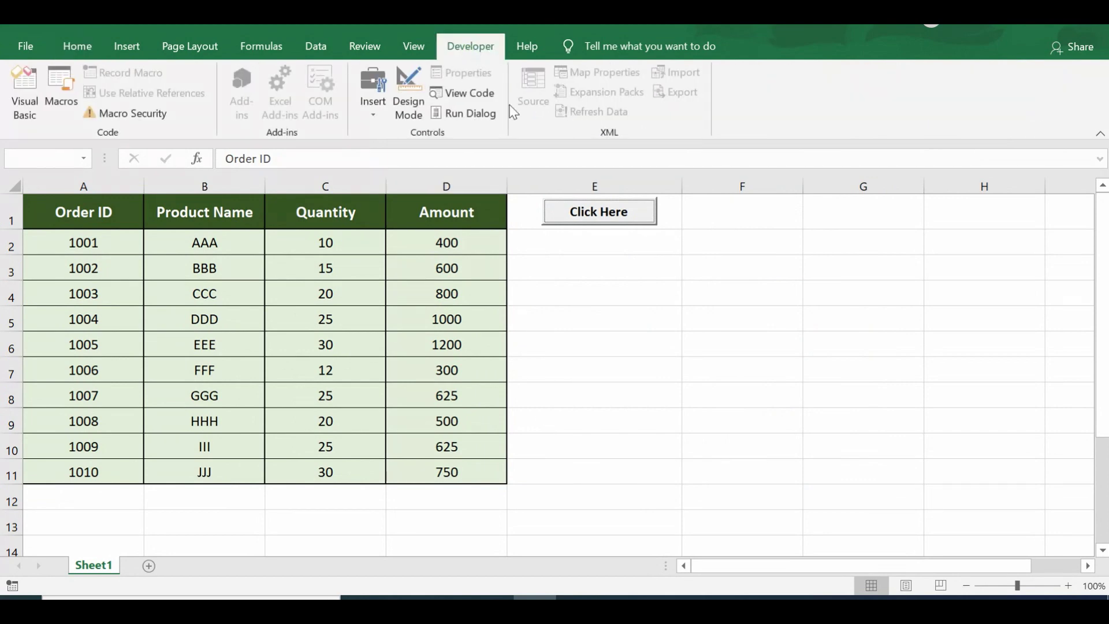
pyautogui.click(408, 100)
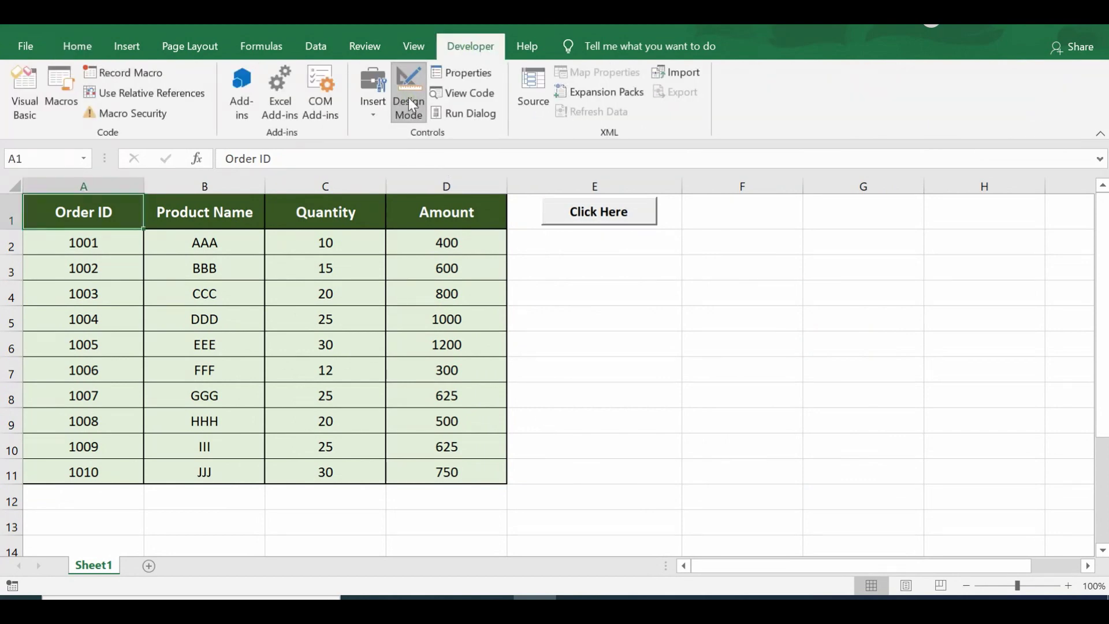
pyautogui.doubleClick(603, 216)
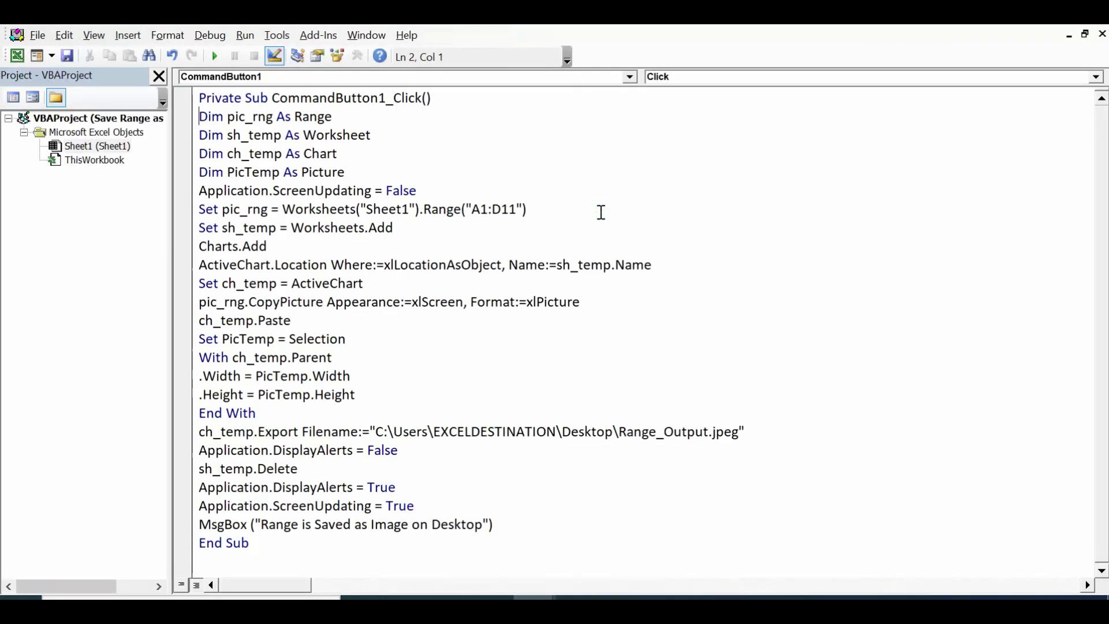
pyautogui.click(504, 522)
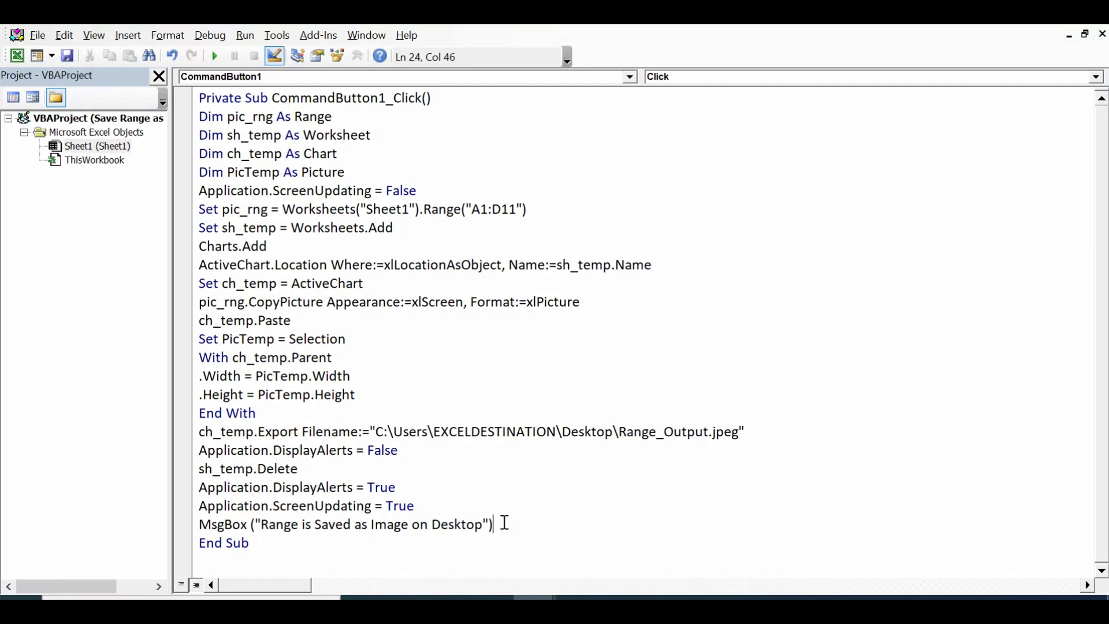
pyautogui.click(201, 116)
pyautogui.moveTo(200, 117); pyautogui.dragTo(236, 118)
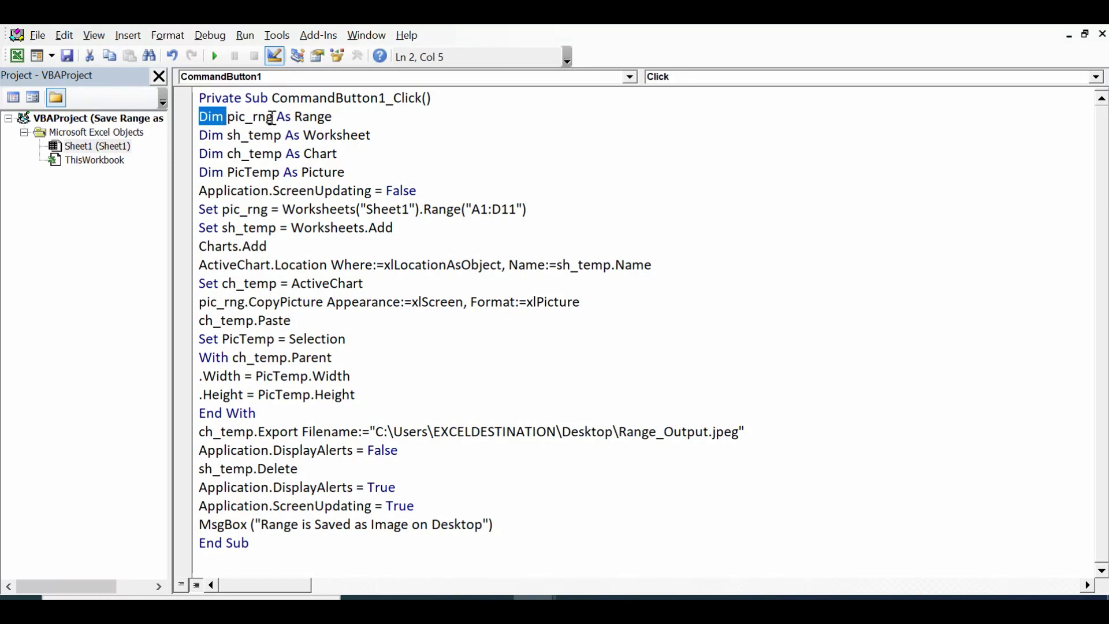
pyautogui.click(343, 116)
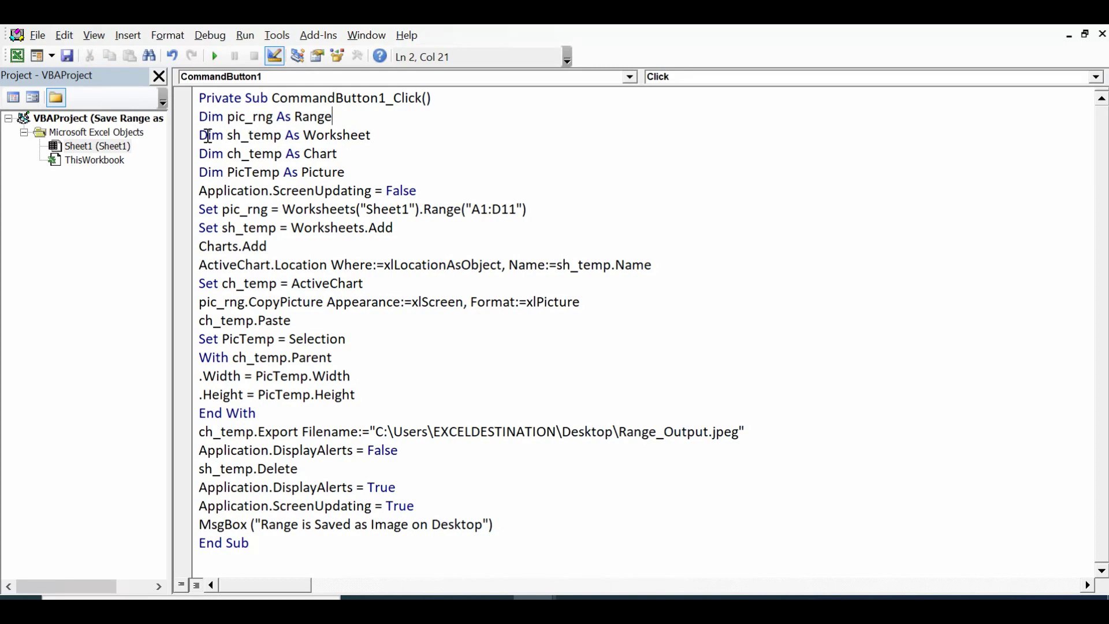
pyautogui.moveTo(226, 136); pyautogui.dragTo(277, 134)
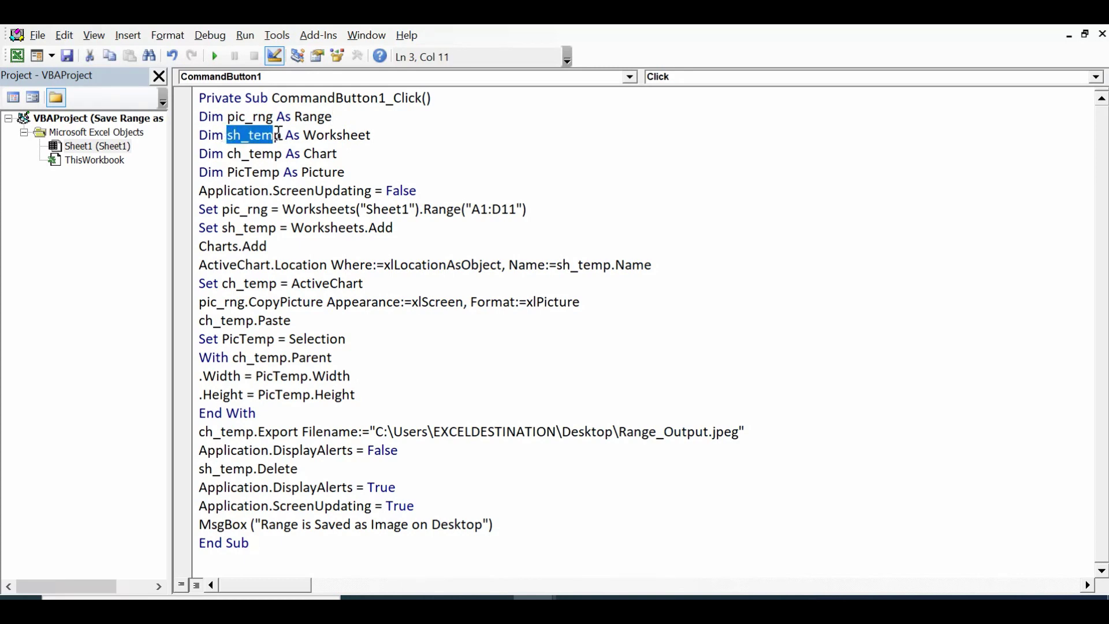
pyautogui.click(386, 134)
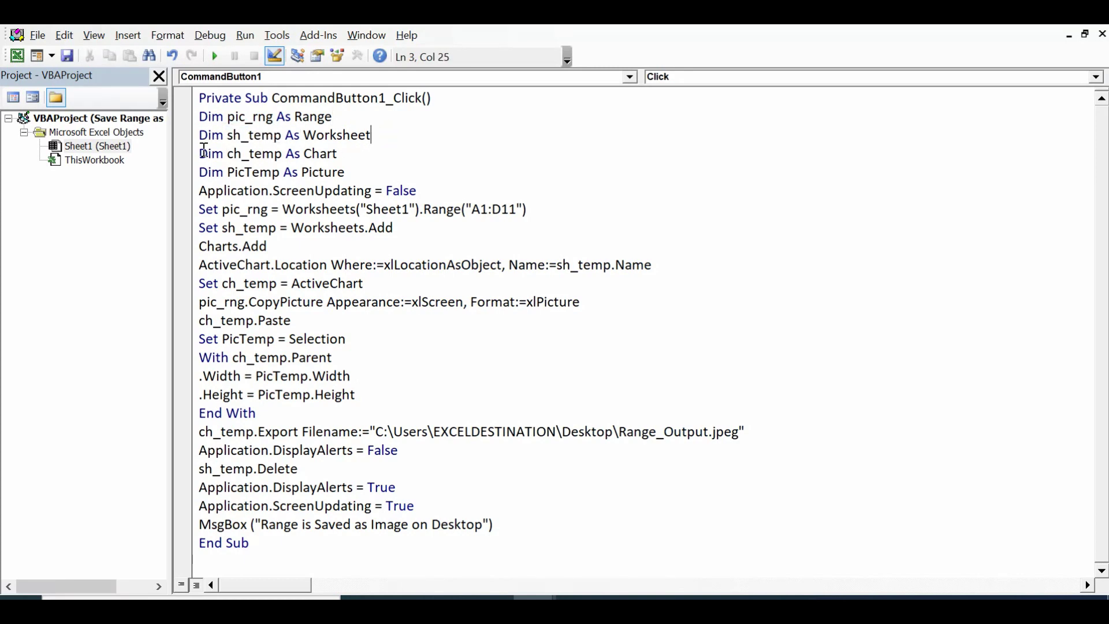
pyautogui.moveTo(198, 151); pyautogui.dragTo(282, 153)
pyautogui.click(233, 153)
pyautogui.click(289, 155)
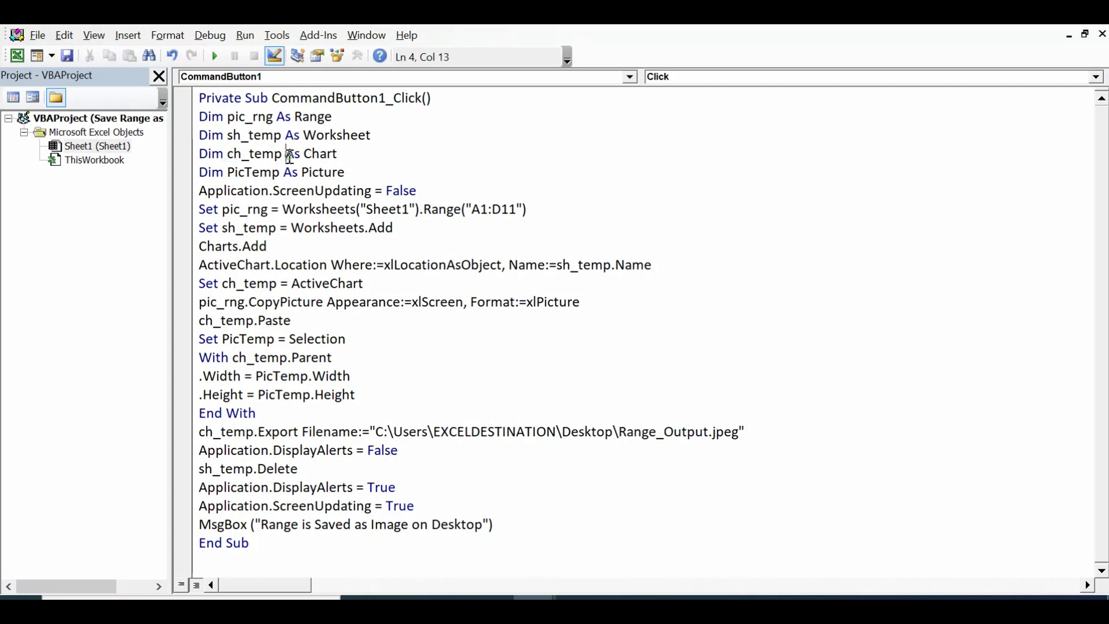
pyautogui.click(348, 154)
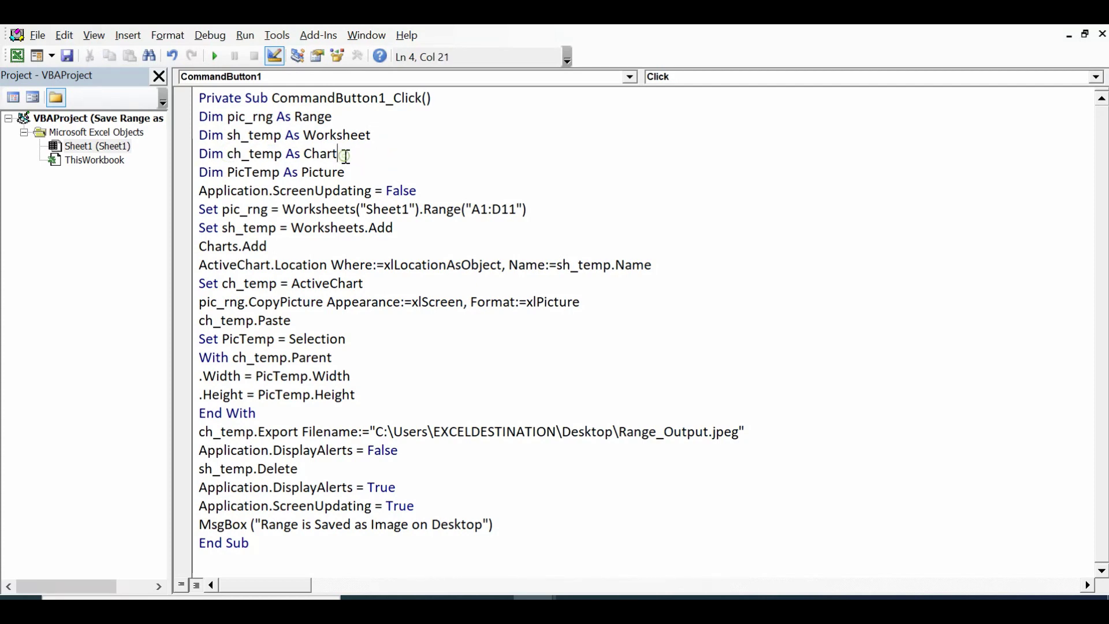
pyautogui.click(202, 172)
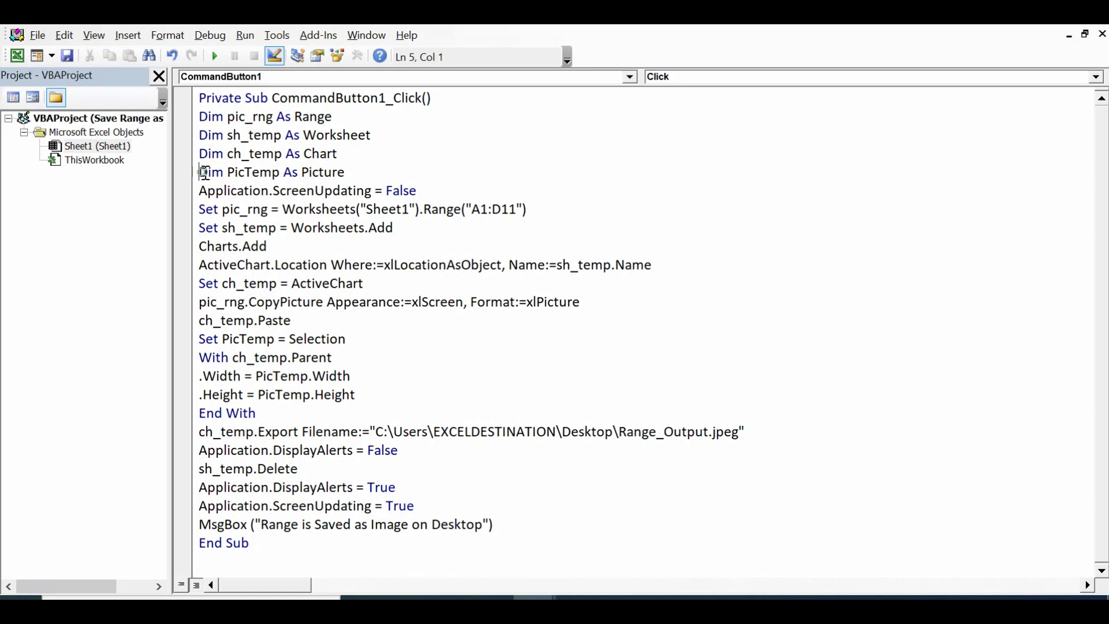
pyautogui.moveTo(204, 172); pyautogui.dragTo(279, 172)
pyautogui.click(347, 172)
pyautogui.moveTo(346, 172)
pyautogui.mouseDown()
pyautogui.moveTo(233, 154)
pyautogui.moveTo(196, 118)
pyautogui.mouseUp()
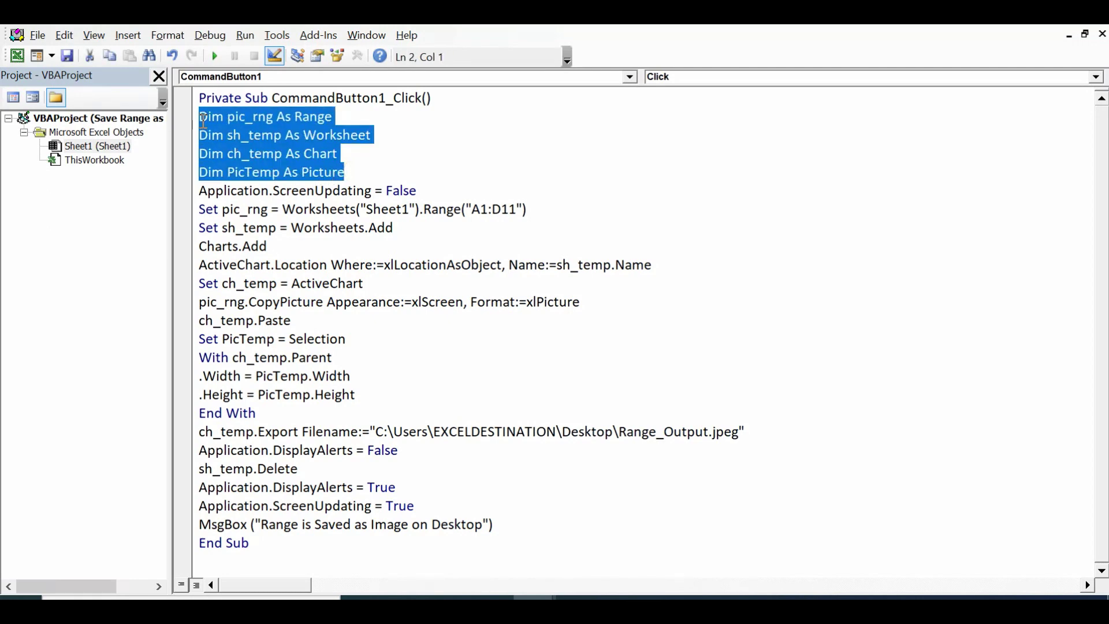
pyautogui.click(413, 152)
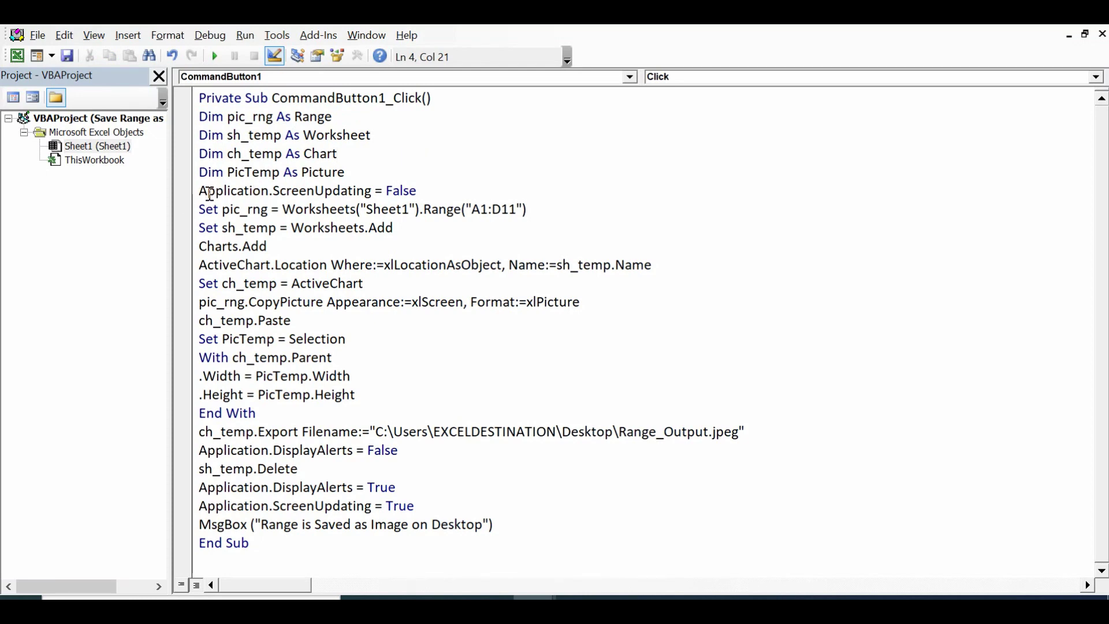
pyautogui.click(423, 191)
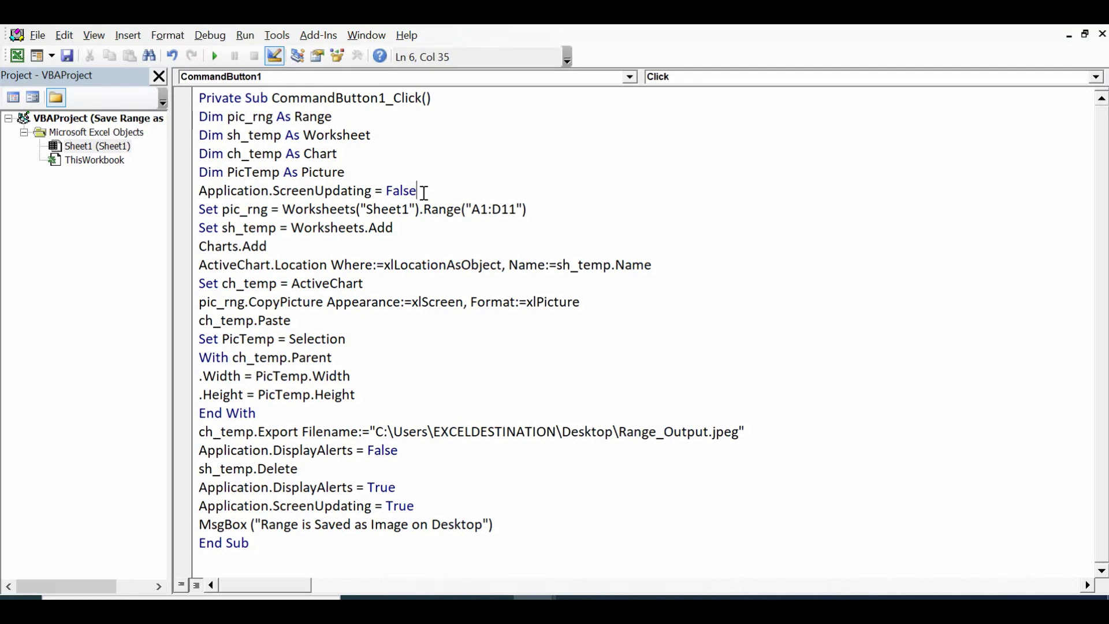
pyautogui.moveTo(425, 192); pyautogui.dragTo(197, 191)
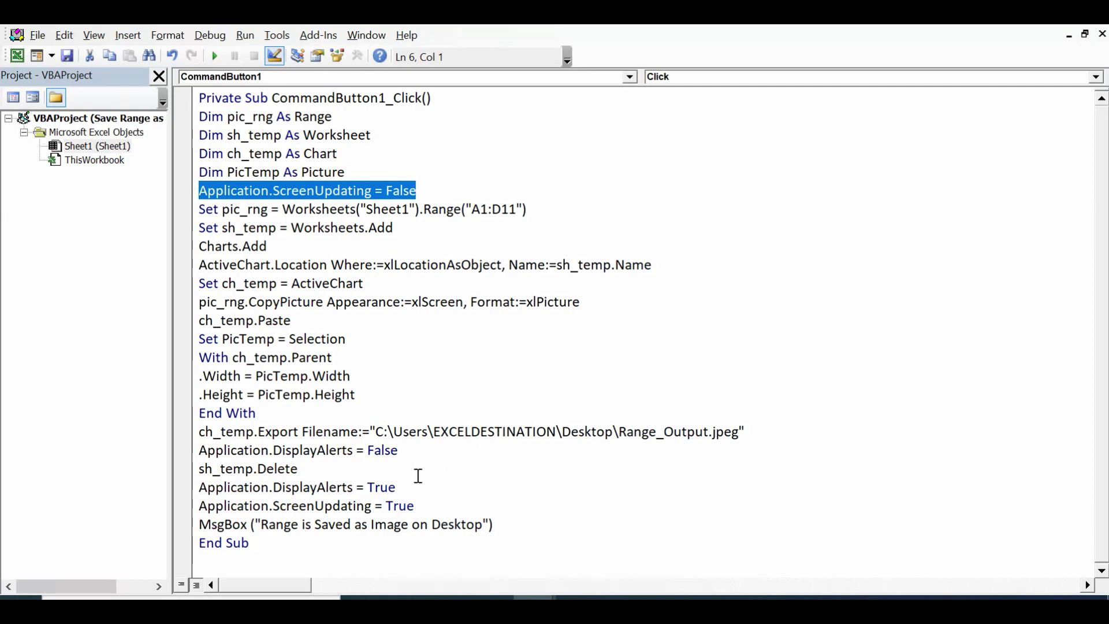
pyautogui.moveTo(429, 505); pyautogui.dragTo(202, 508)
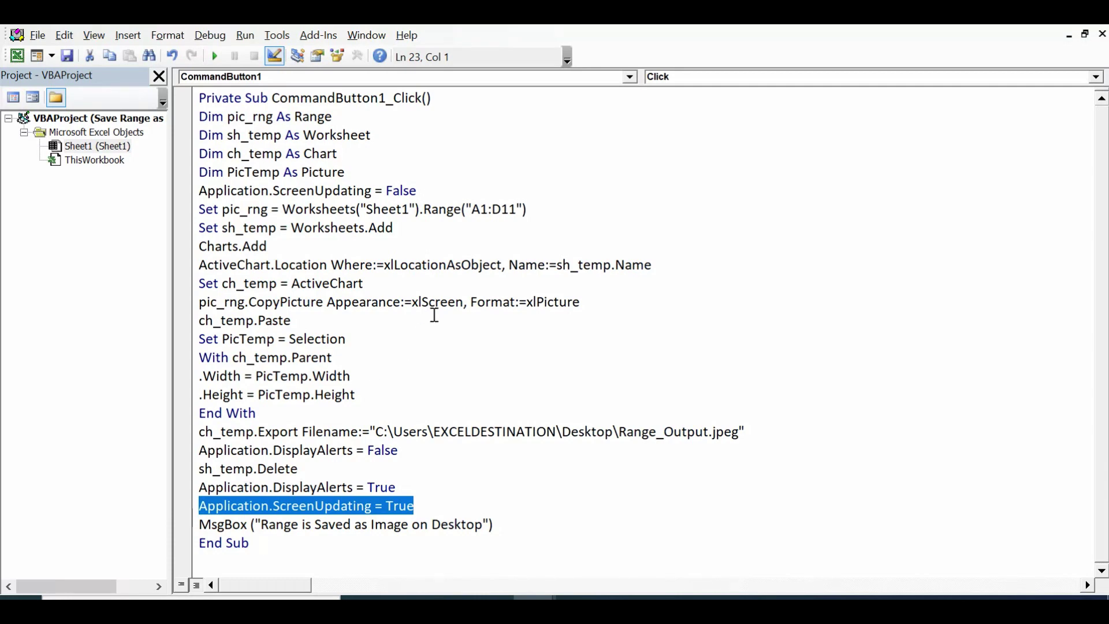
pyautogui.click(425, 189)
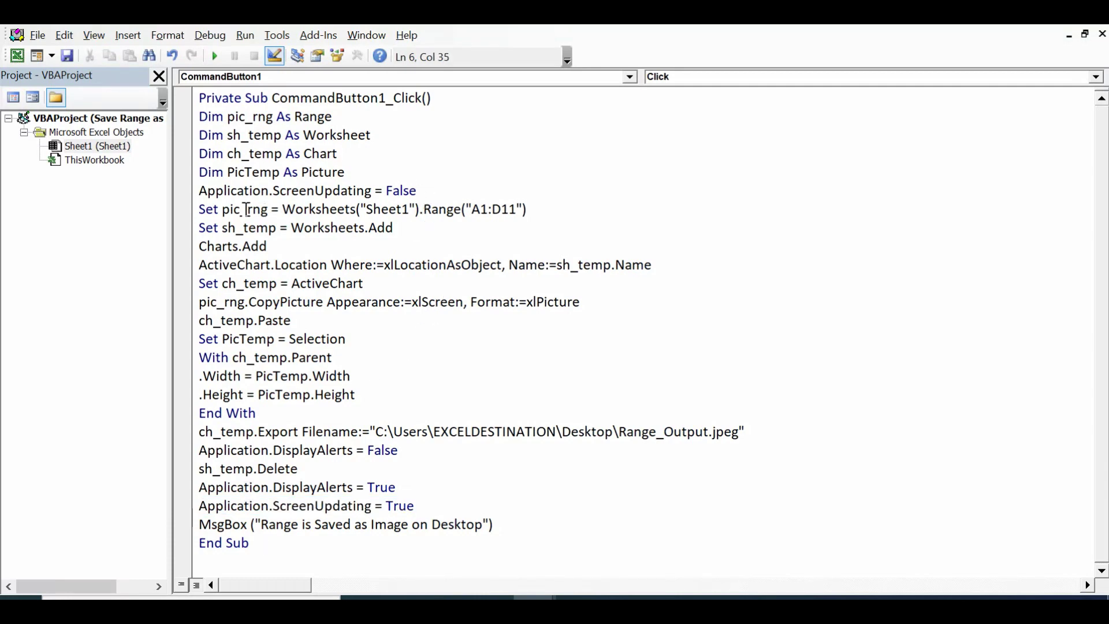
pyautogui.moveTo(199, 209); pyautogui.dragTo(271, 205)
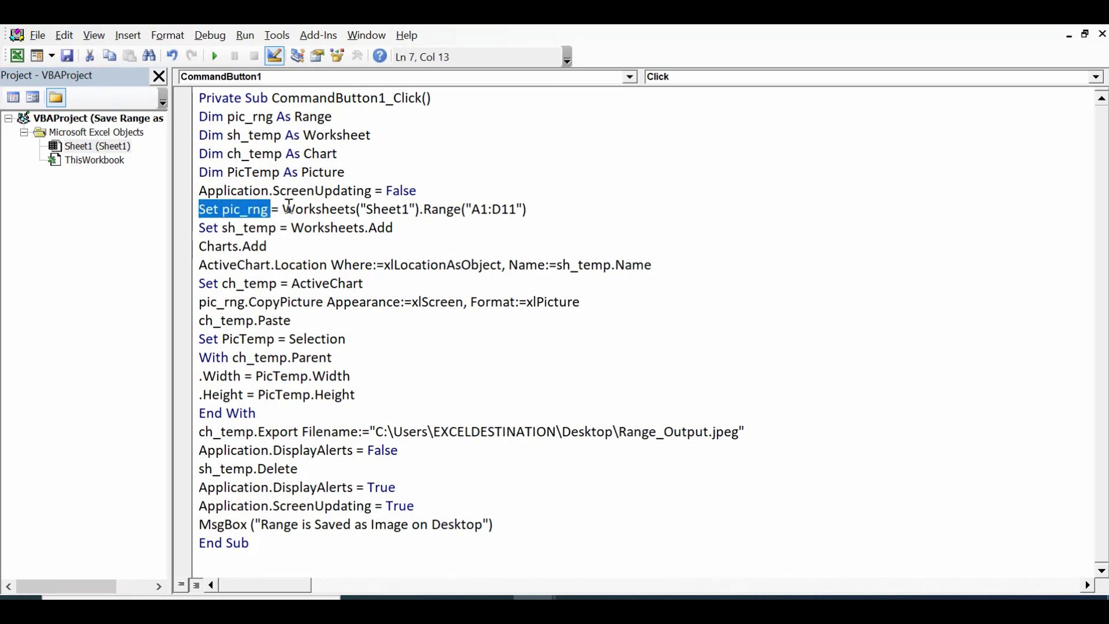
pyautogui.moveTo(282, 209); pyautogui.dragTo(418, 211)
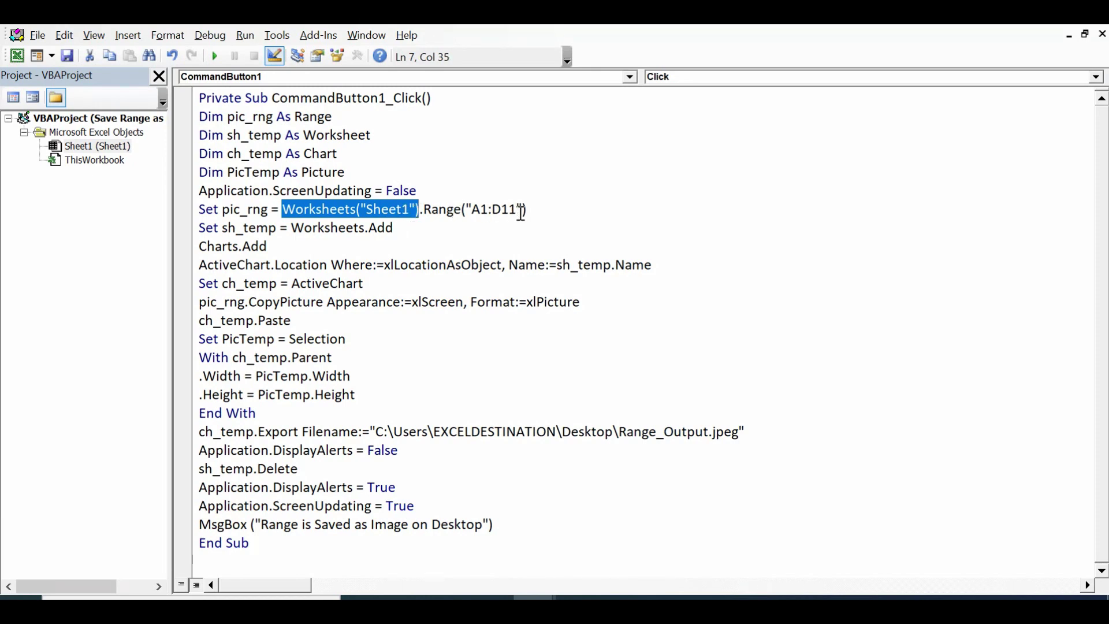
pyautogui.moveTo(522, 209); pyautogui.dragTo(470, 209)
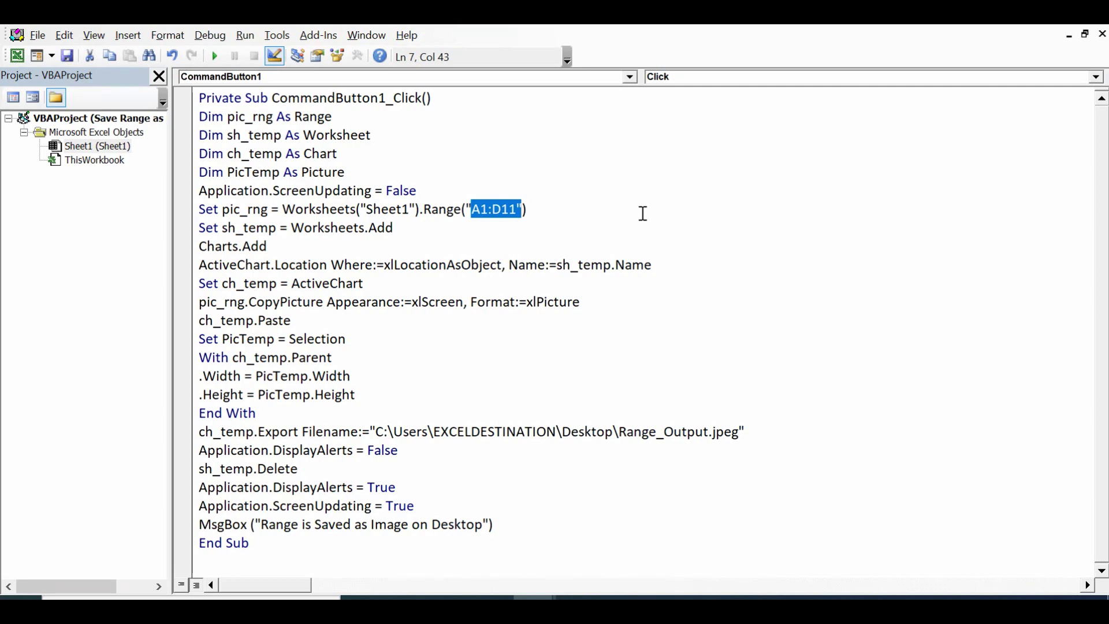
pyautogui.click(606, 230)
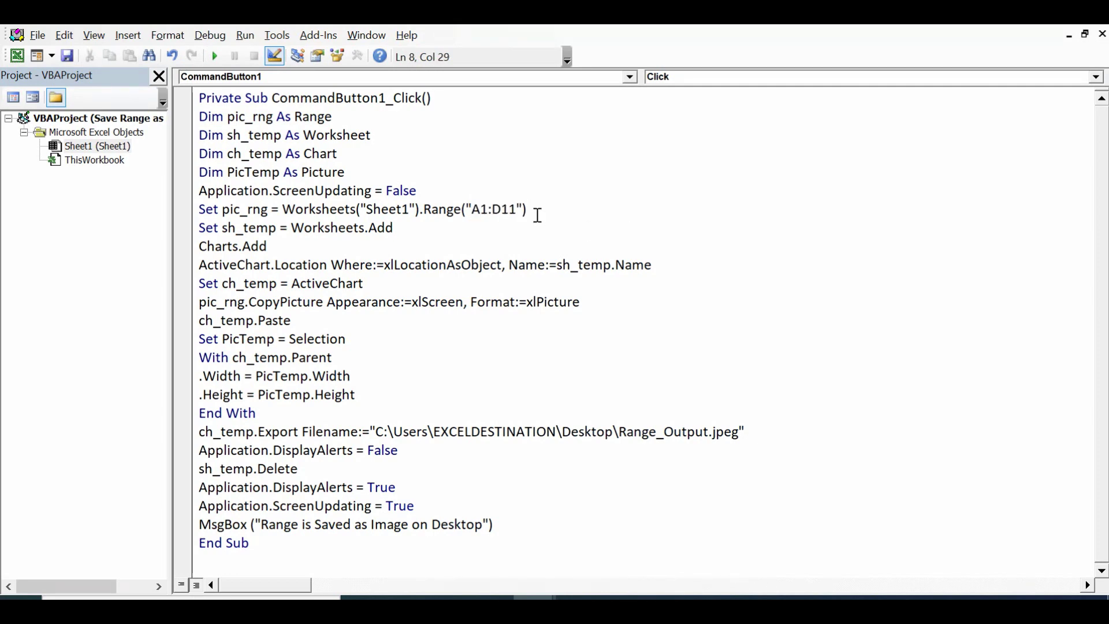
pyautogui.moveTo(534, 209); pyautogui.dragTo(288, 208)
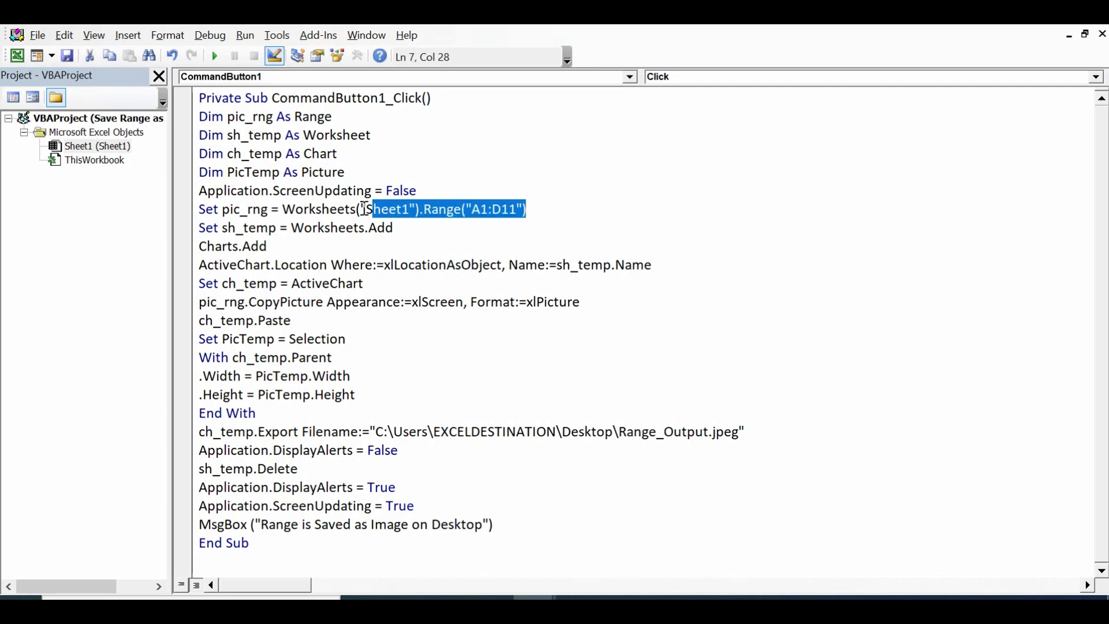
pyautogui.click(269, 211)
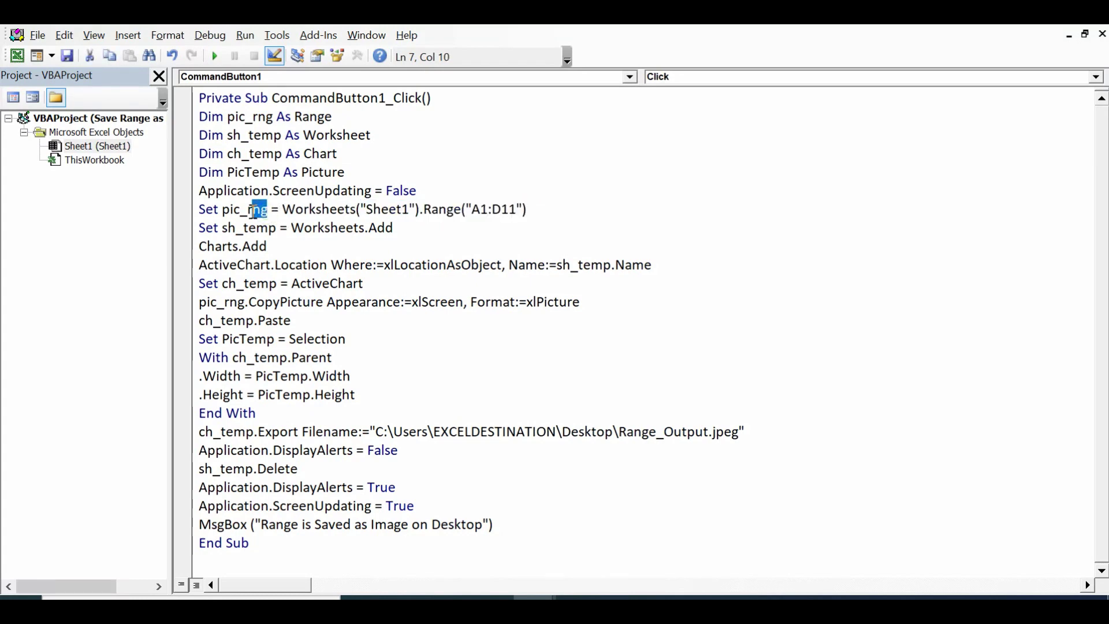
pyautogui.moveTo(255, 211); pyautogui.dragTo(225, 212)
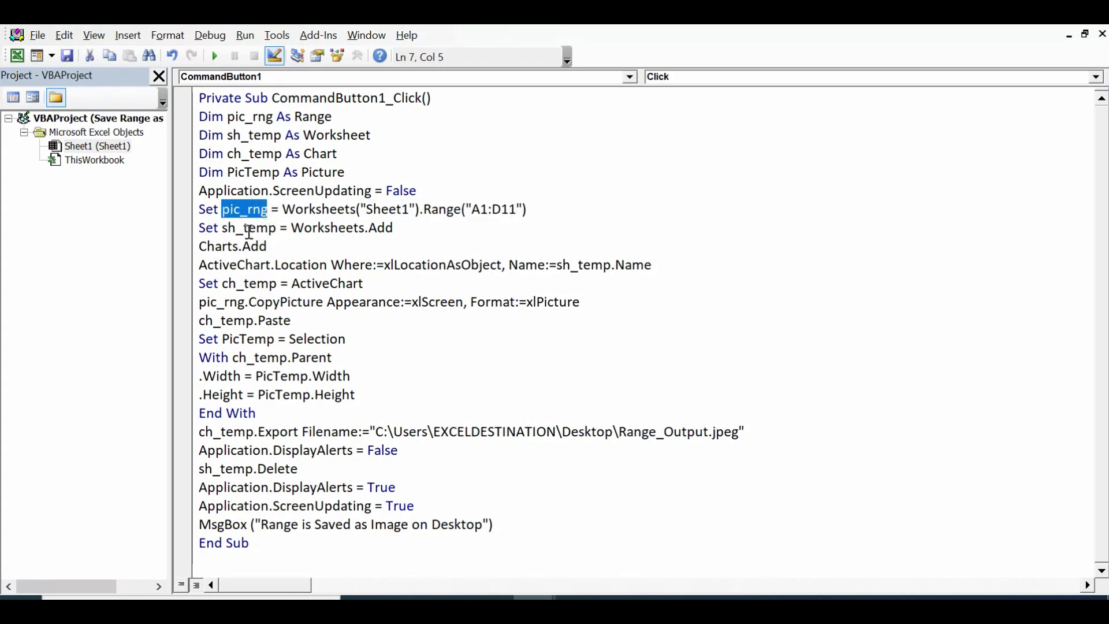
pyautogui.moveTo(222, 227); pyautogui.dragTo(403, 226)
pyautogui.click(403, 226)
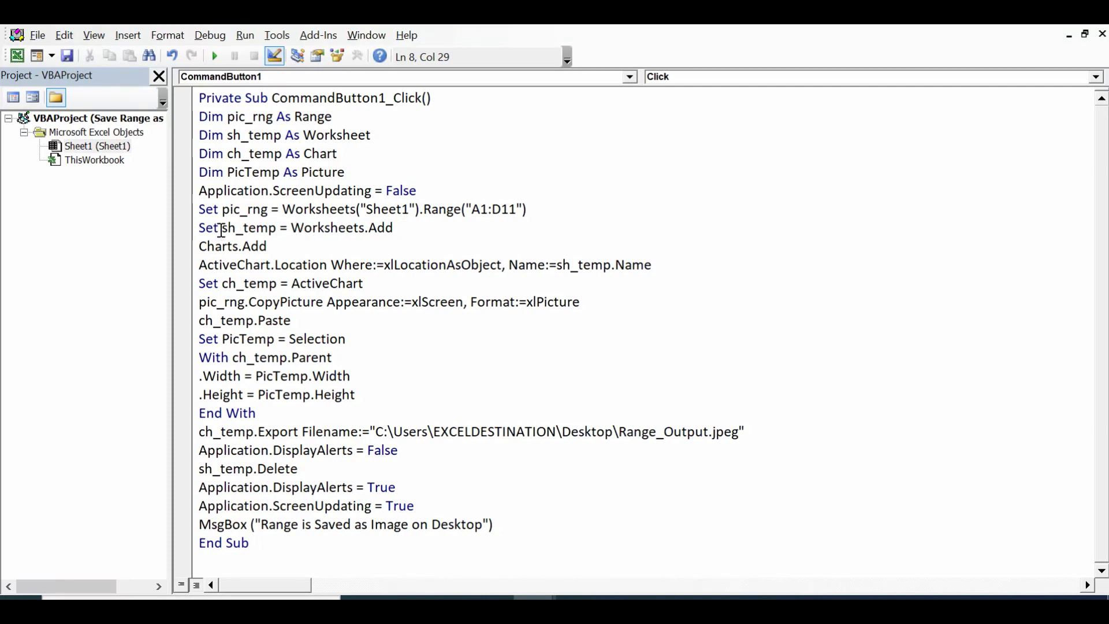
pyautogui.moveTo(219, 230); pyautogui.dragTo(200, 227)
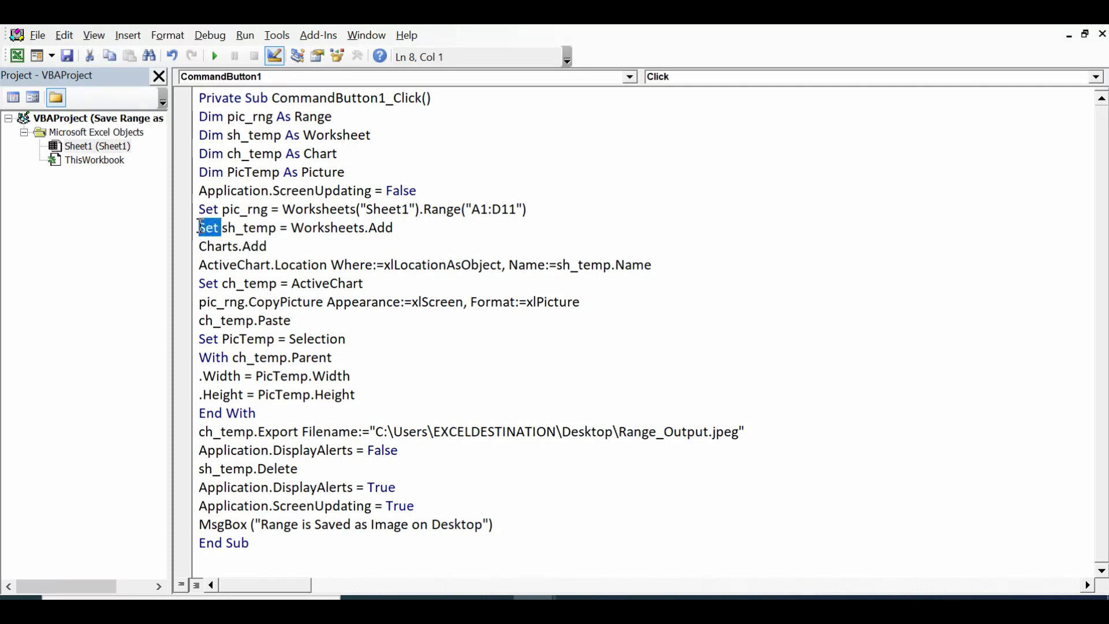
pyautogui.moveTo(407, 227); pyautogui.dragTo(223, 227)
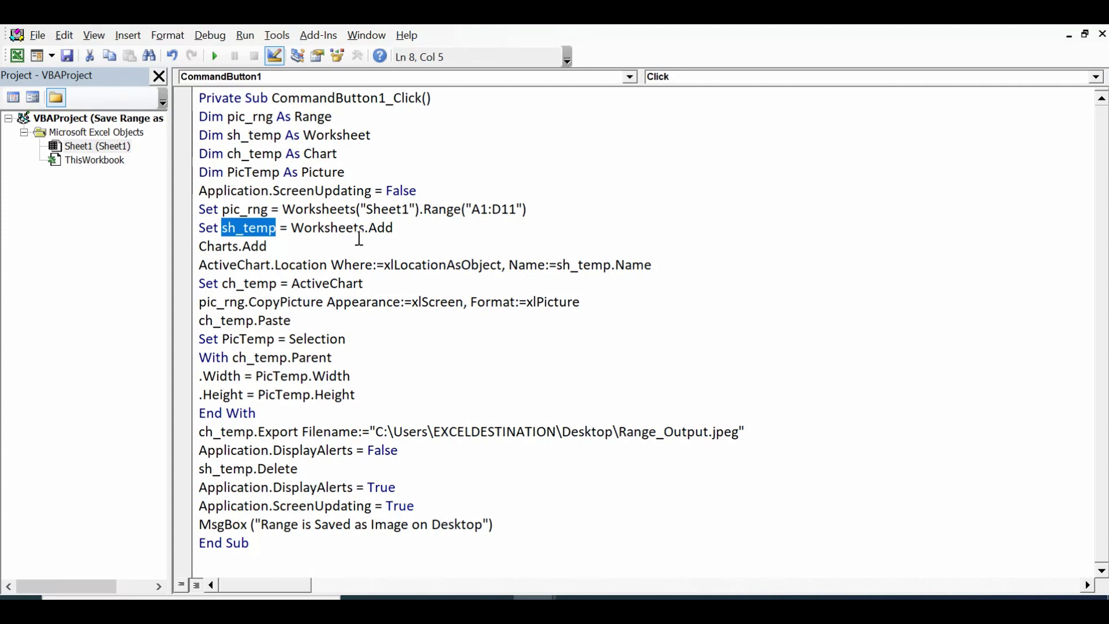
pyautogui.moveTo(267, 247)
pyautogui.mouseDown()
pyautogui.moveTo(196, 247)
pyautogui.moveTo(272, 265)
pyautogui.mouseUp()
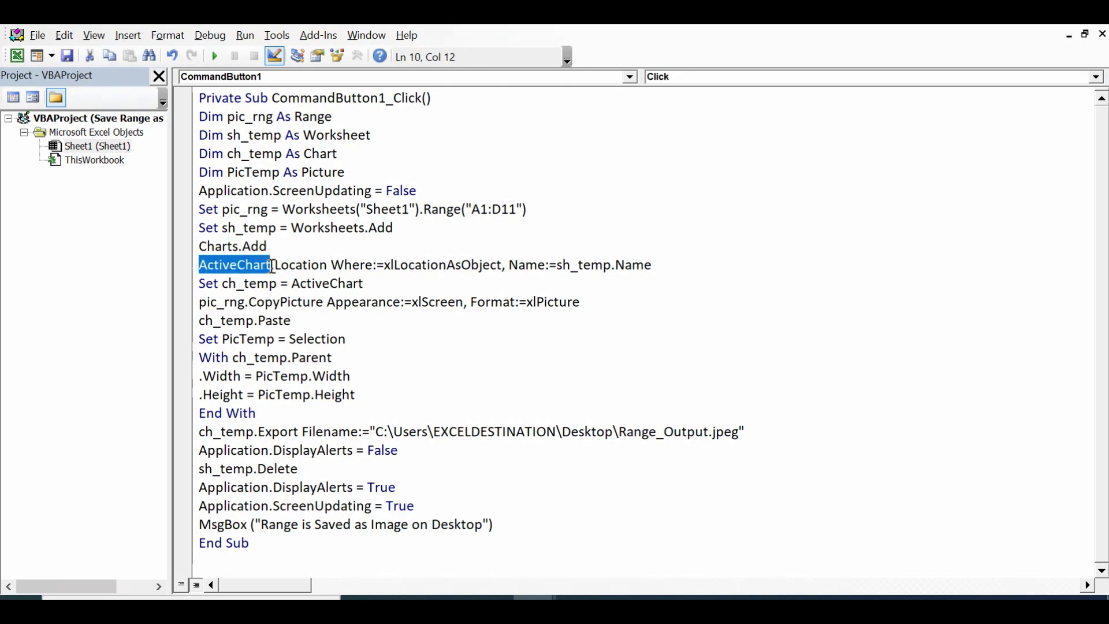
pyautogui.click(327, 264)
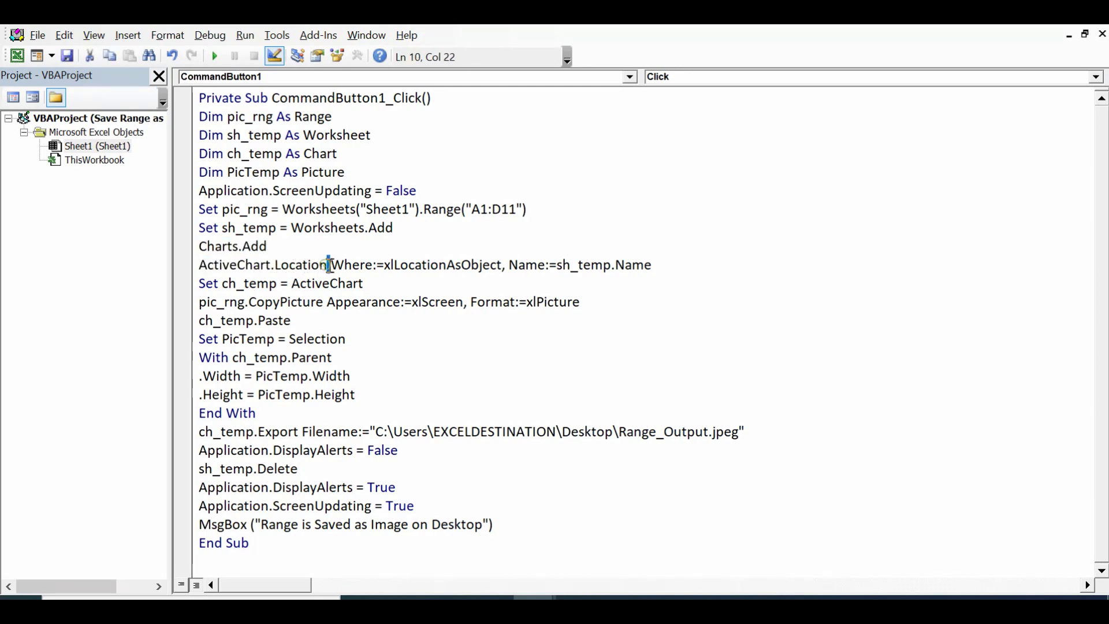
pyautogui.moveTo(331, 264); pyautogui.dragTo(501, 270)
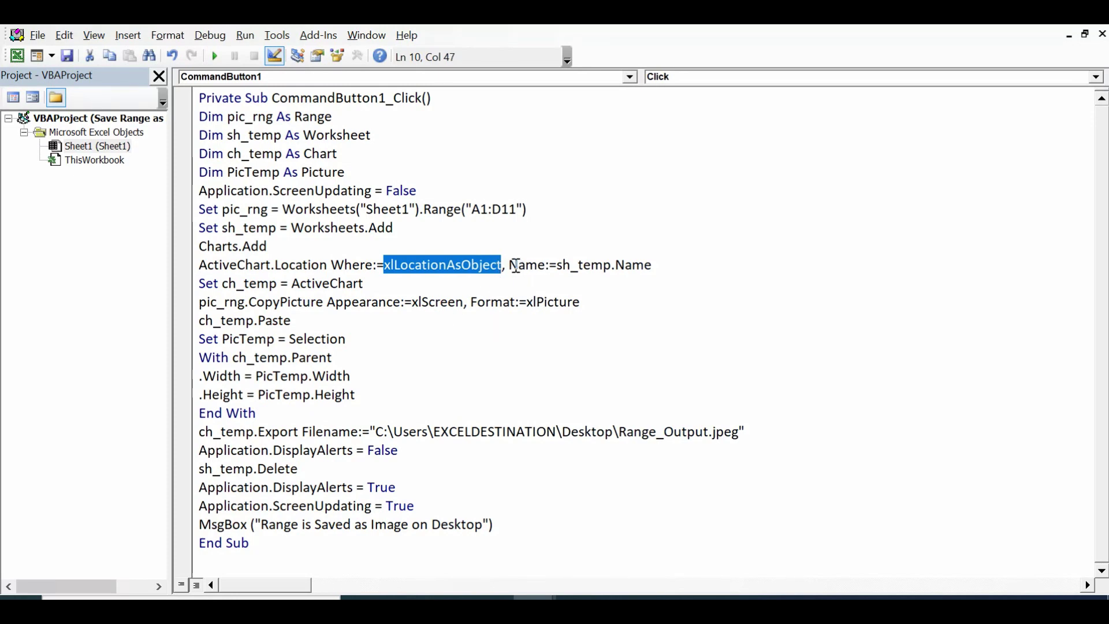
pyautogui.moveTo(510, 265); pyautogui.dragTo(531, 264)
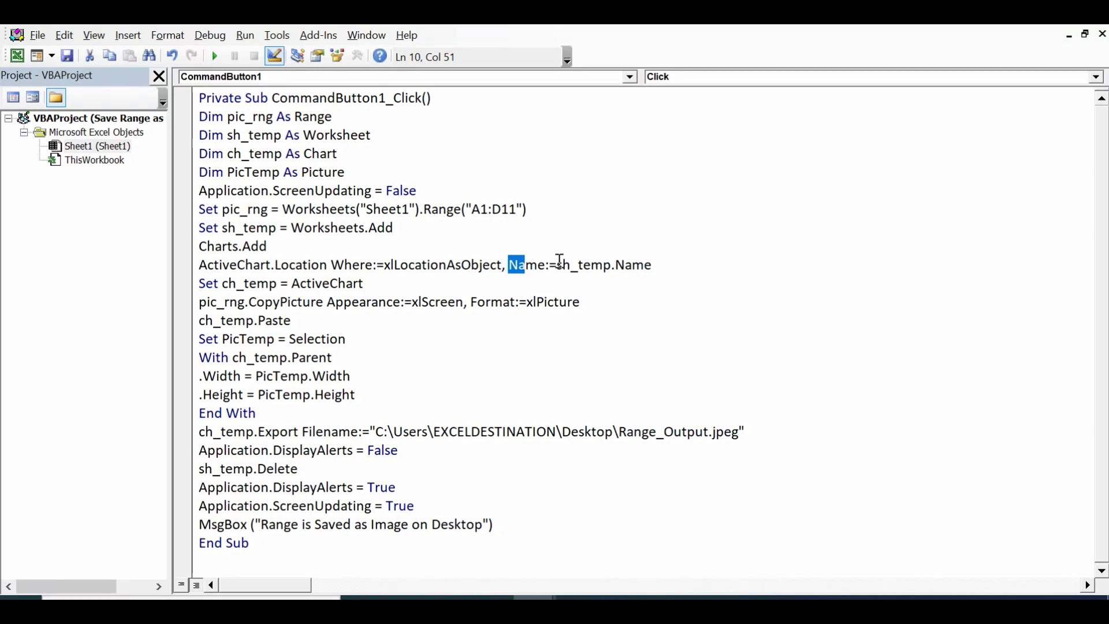
pyautogui.moveTo(556, 264); pyautogui.dragTo(651, 264)
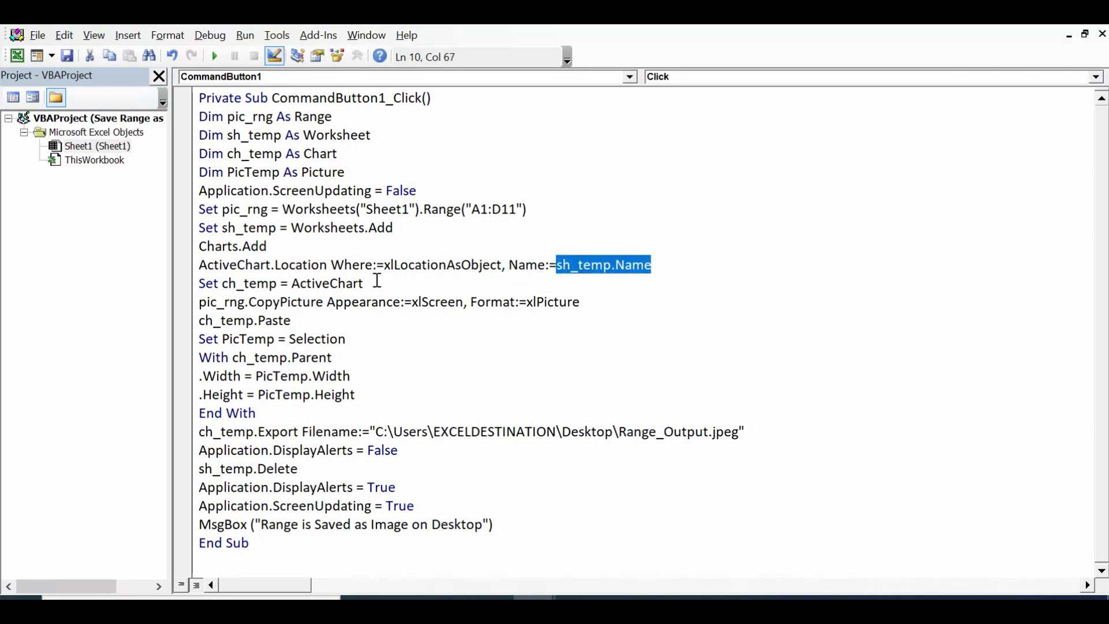
pyautogui.click(198, 282)
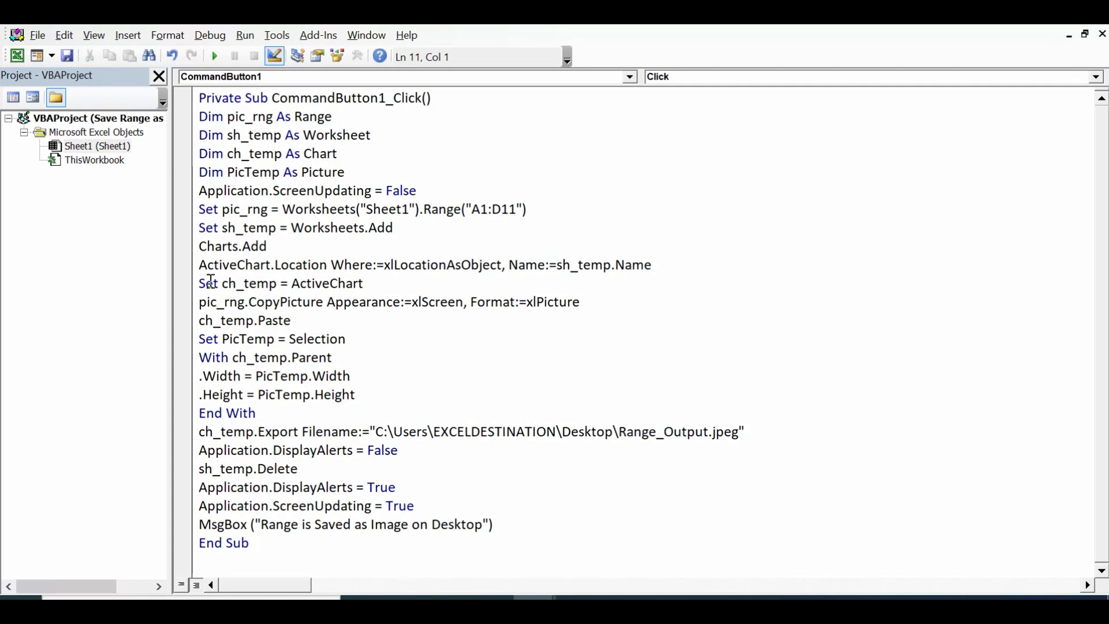
pyautogui.moveTo(223, 285); pyautogui.dragTo(276, 284)
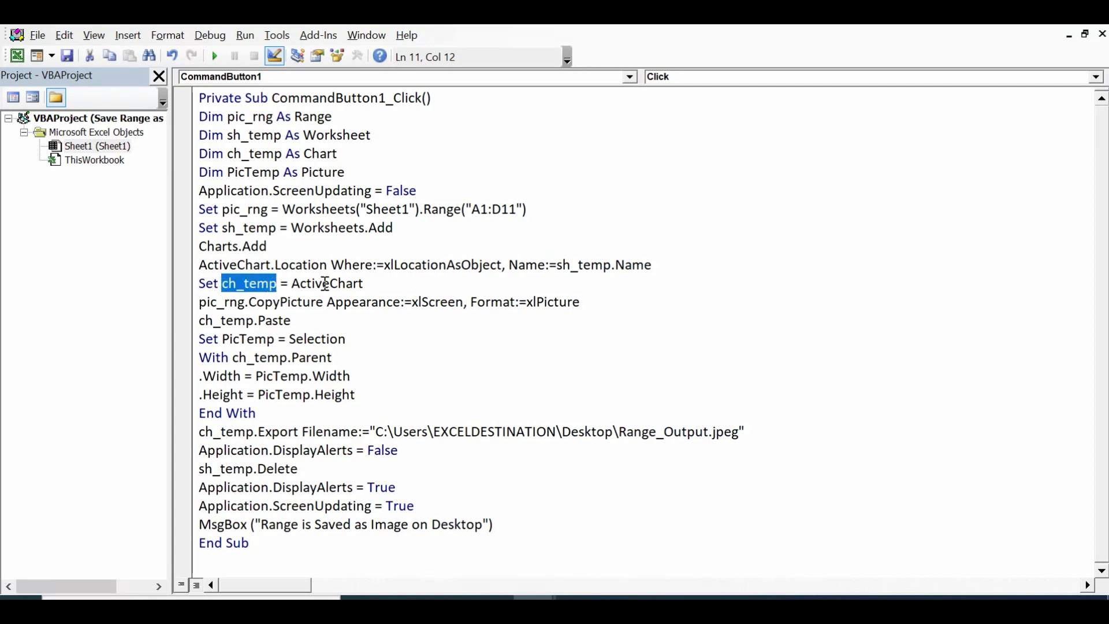
pyautogui.click(368, 283)
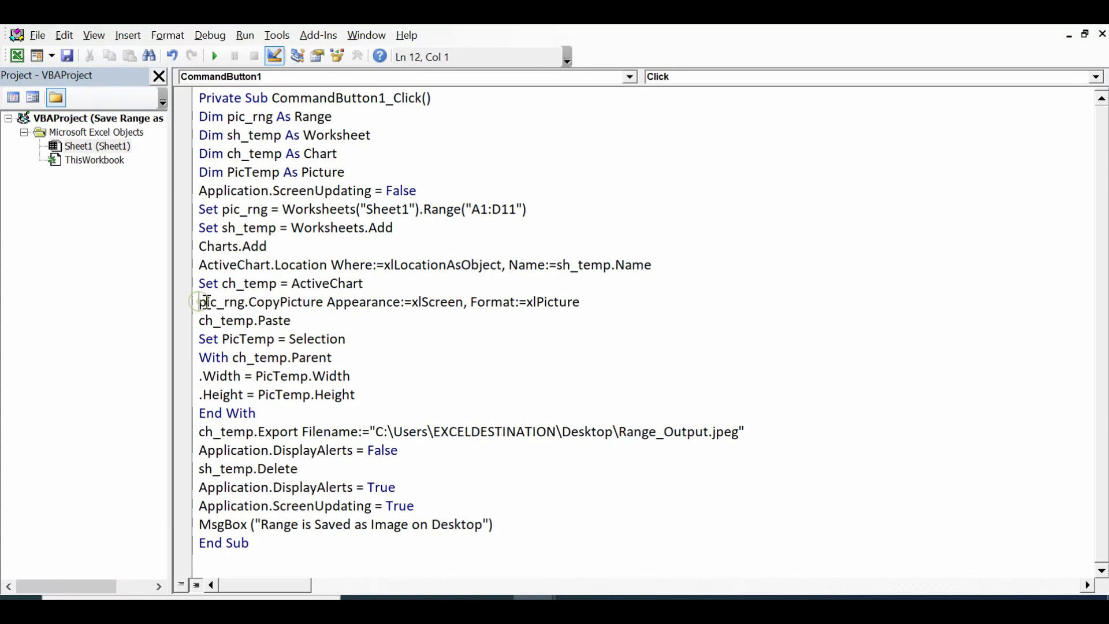
pyautogui.moveTo(199, 301); pyautogui.dragTo(578, 300)
pyautogui.click(327, 300)
pyautogui.click(472, 302)
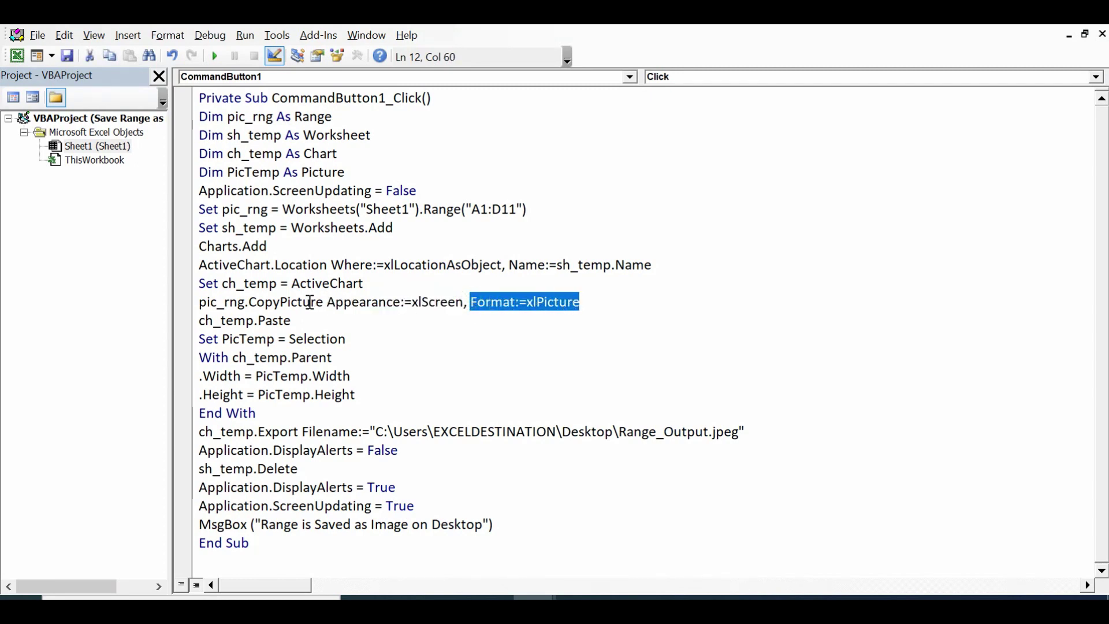
pyautogui.moveTo(203, 321); pyautogui.dragTo(302, 321)
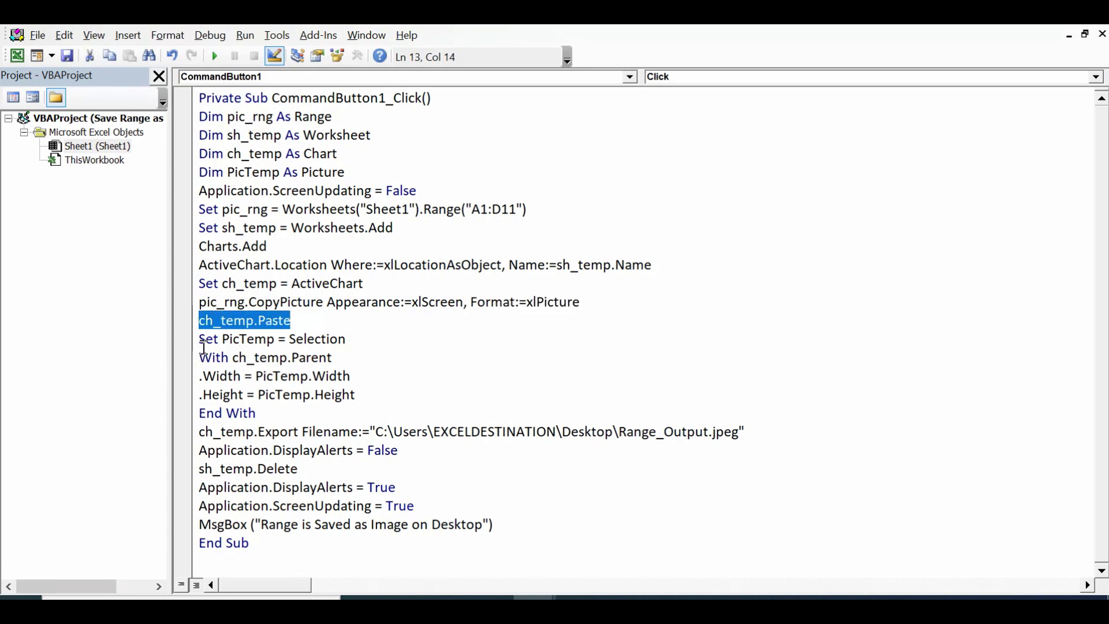
pyautogui.moveTo(200, 340); pyautogui.dragTo(275, 340)
pyautogui.click(221, 339)
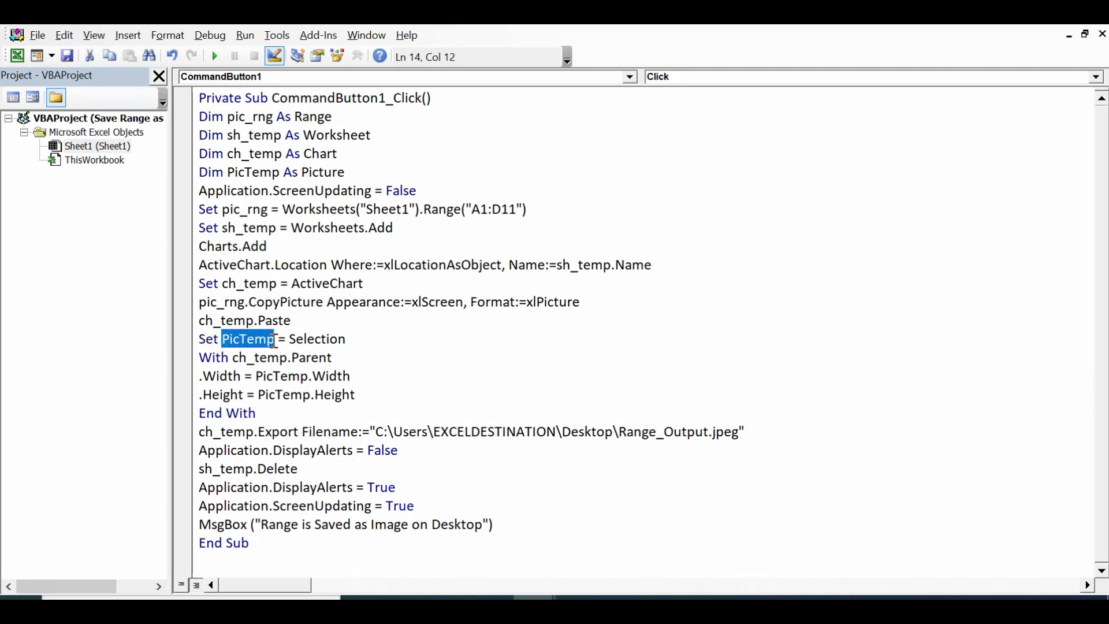
pyautogui.click(355, 338)
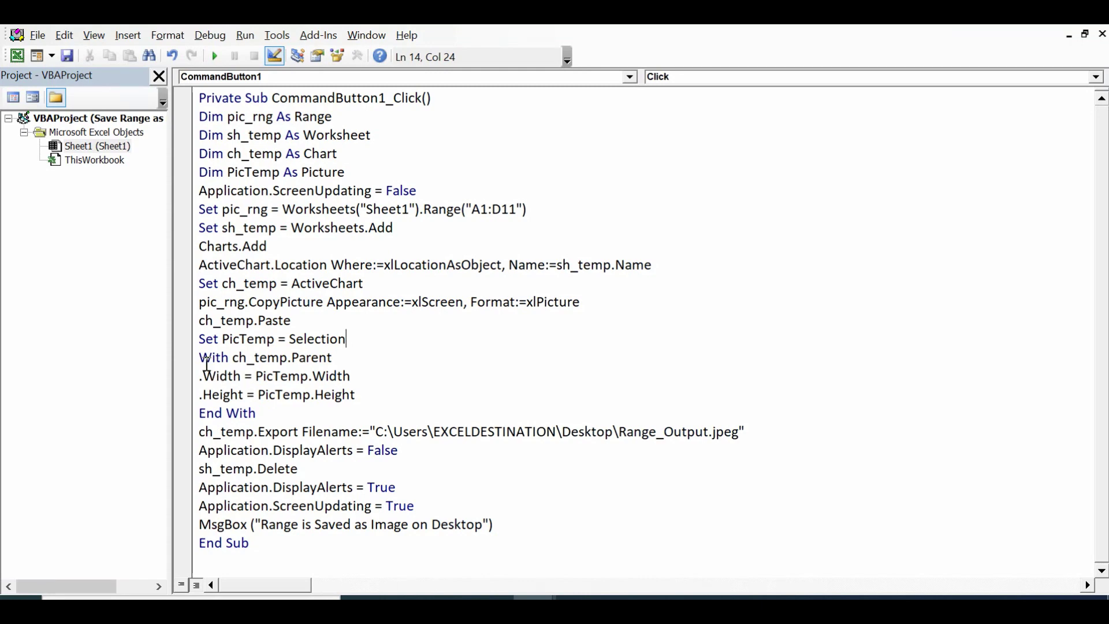
pyautogui.moveTo(232, 358); pyautogui.dragTo(342, 357)
pyautogui.click(342, 357)
pyautogui.moveTo(257, 376); pyautogui.dragTo(348, 376)
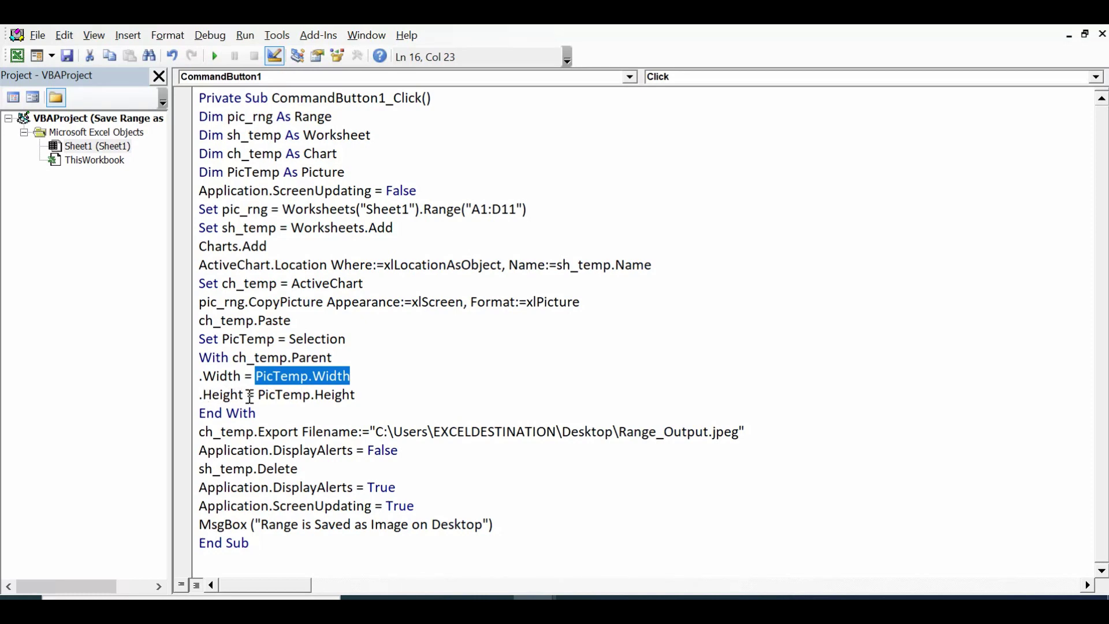
pyautogui.moveTo(257, 395); pyautogui.dragTo(363, 397)
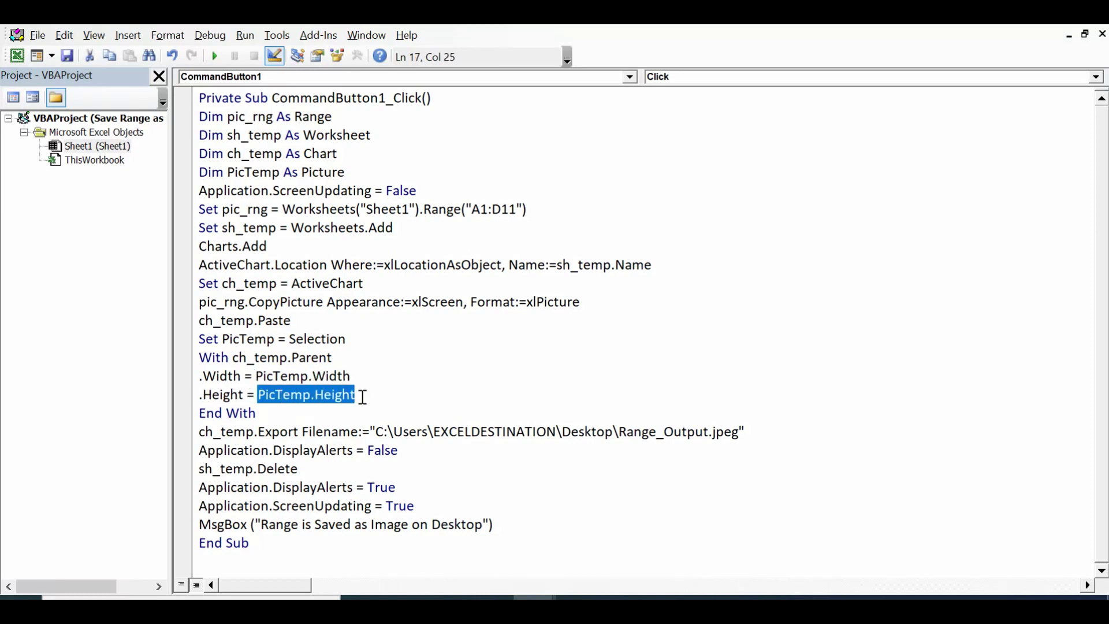
pyautogui.click(260, 414)
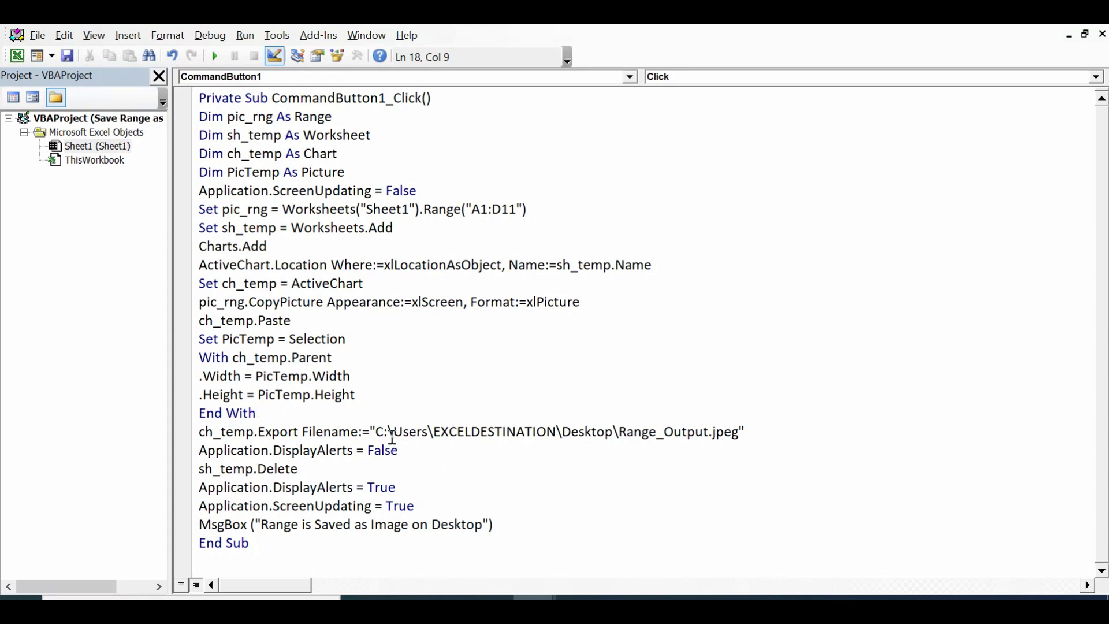
pyautogui.moveTo(377, 430); pyautogui.dragTo(709, 432)
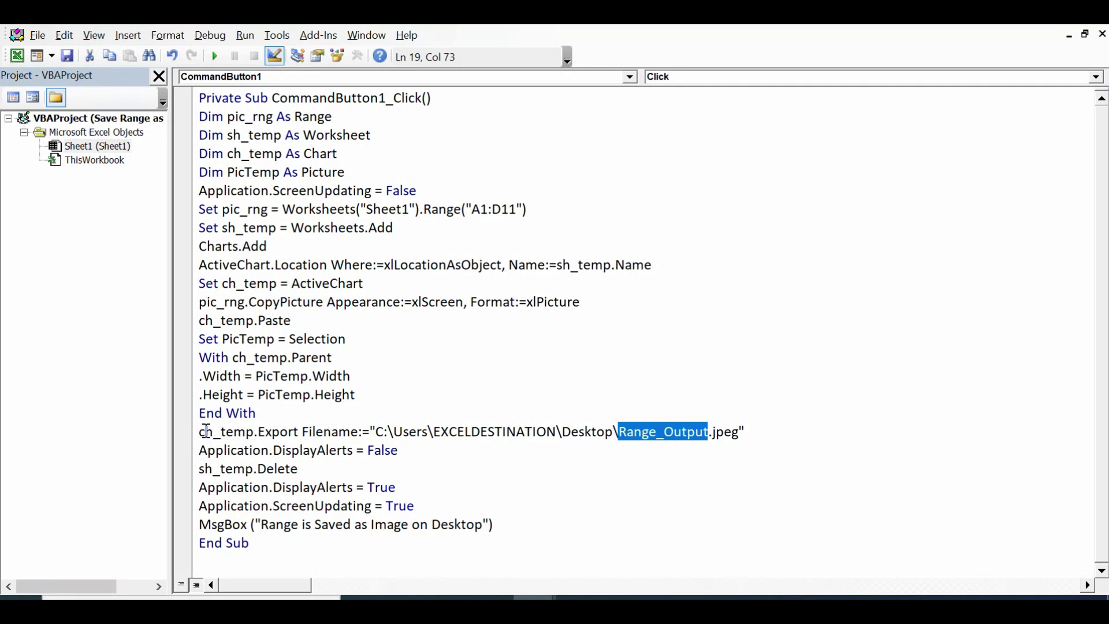
pyautogui.moveTo(200, 430); pyautogui.dragTo(737, 434)
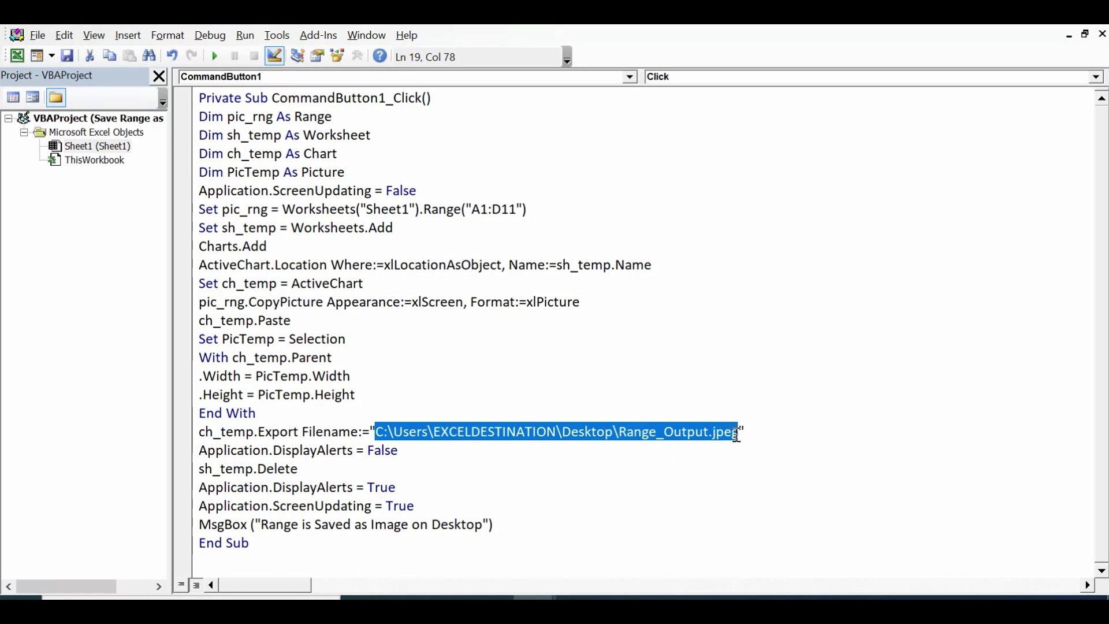
pyautogui.click(409, 450)
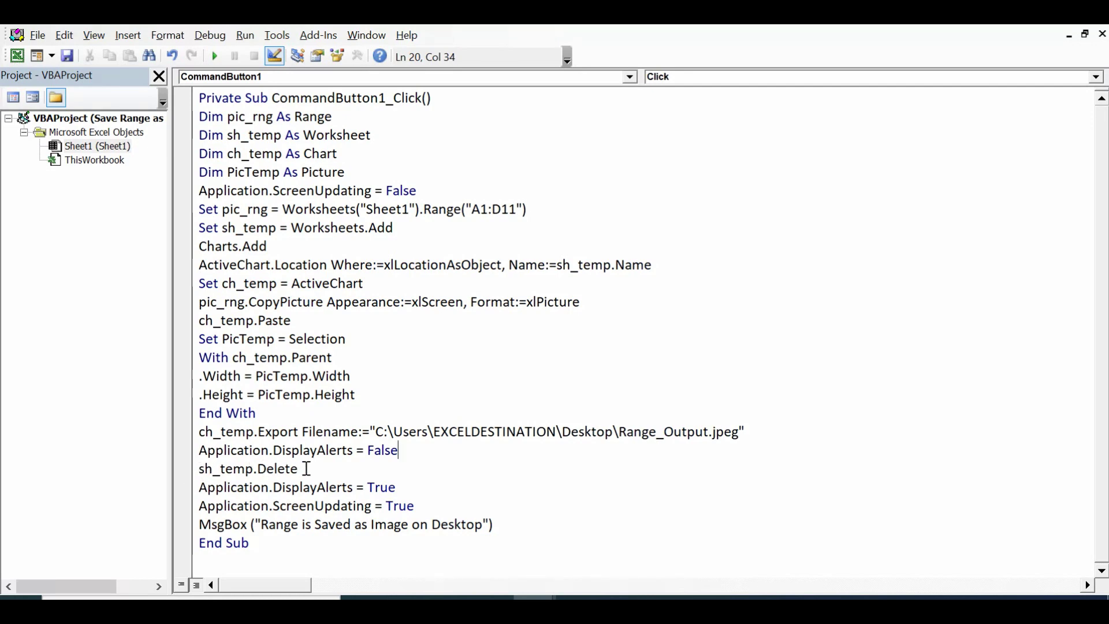
pyautogui.moveTo(304, 469); pyautogui.dragTo(198, 471)
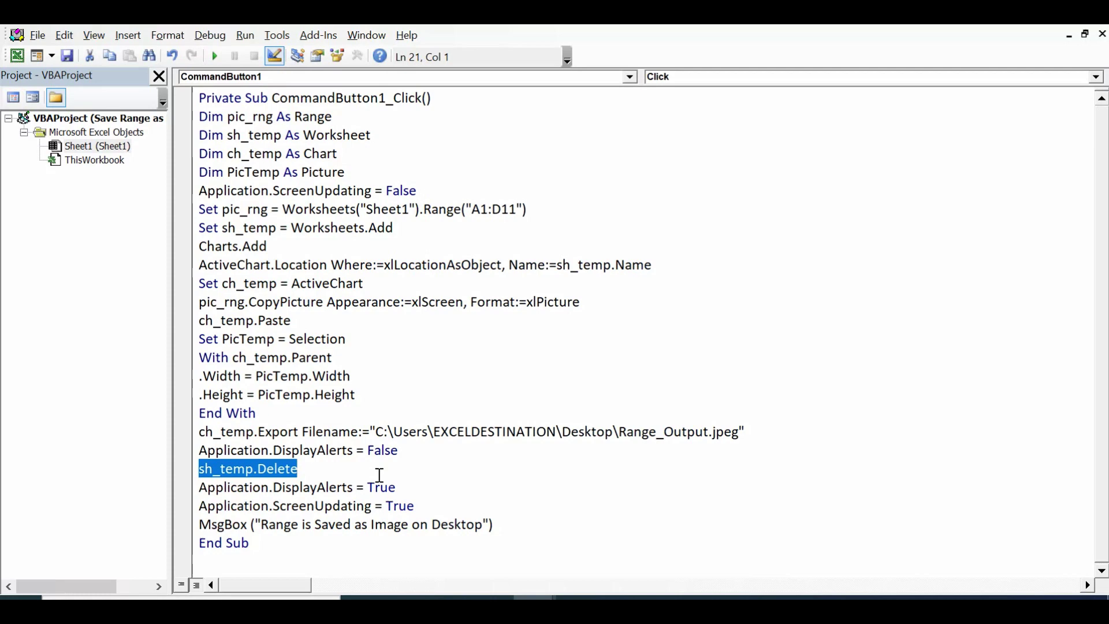
pyautogui.click(350, 468)
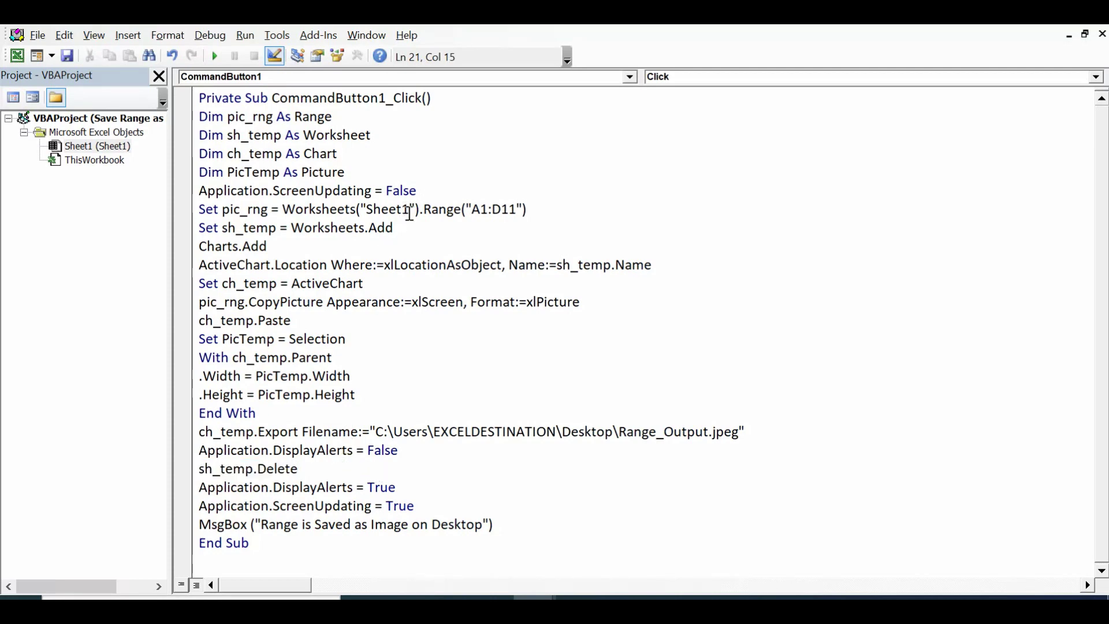
pyautogui.click(402, 228)
pyautogui.moveTo(403, 228); pyautogui.dragTo(200, 228)
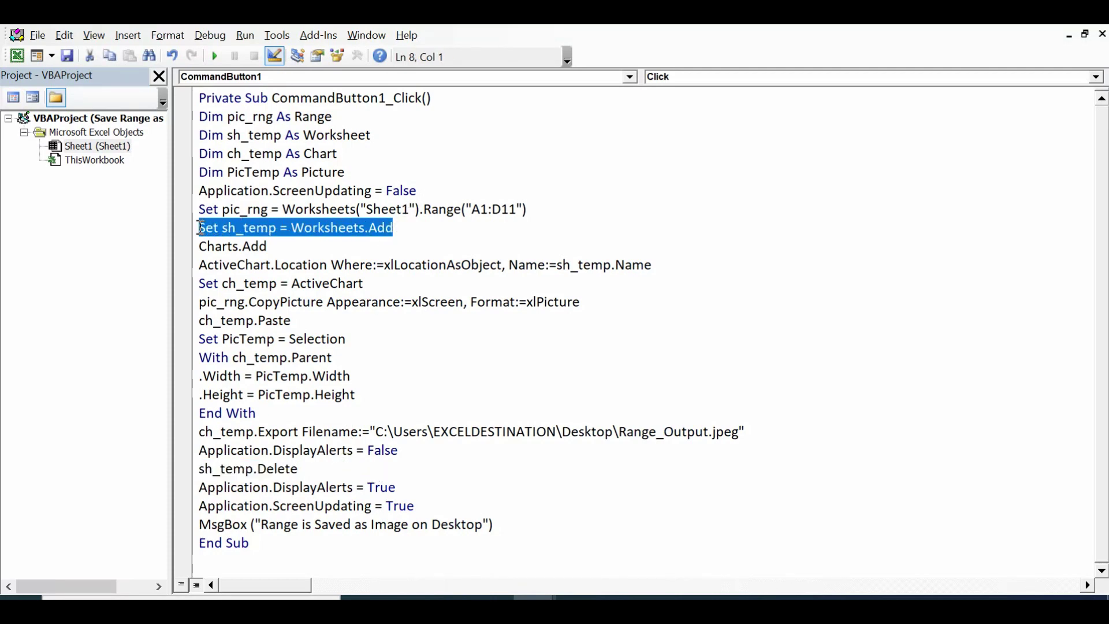
pyautogui.moveTo(310, 468); pyautogui.dragTo(186, 464)
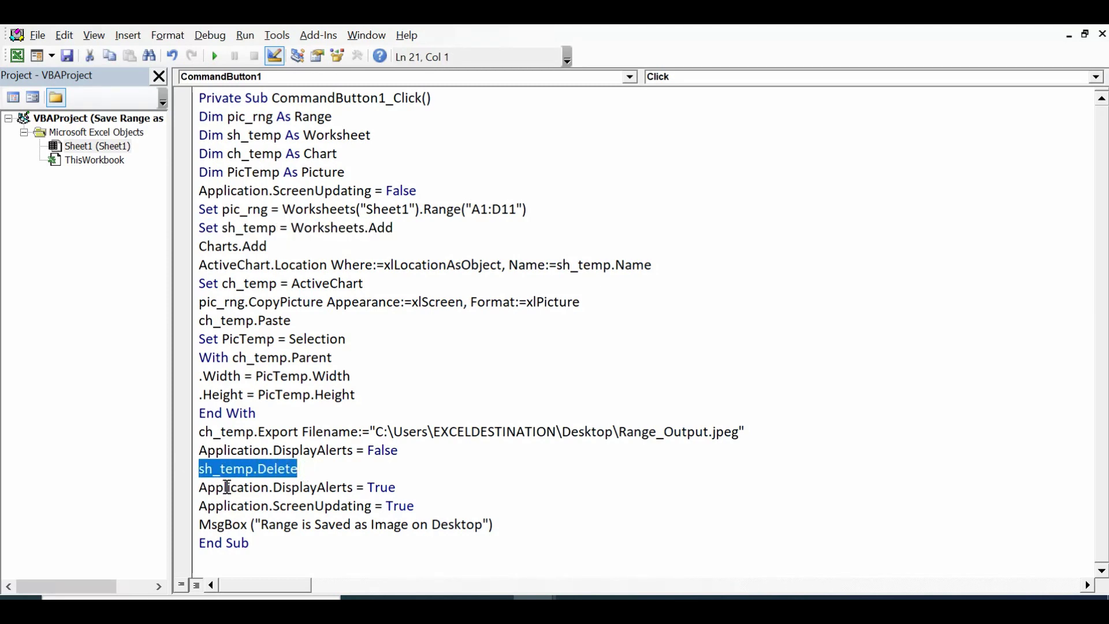
pyautogui.moveTo(206, 487); pyautogui.dragTo(402, 486)
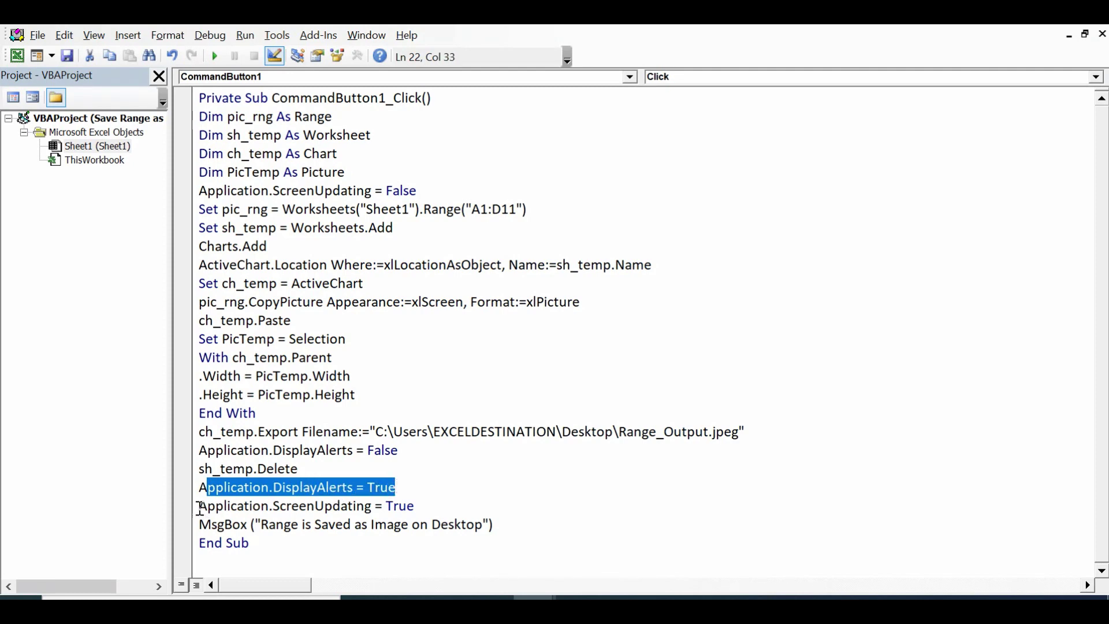
pyautogui.moveTo(196, 505); pyautogui.dragTo(429, 505)
pyautogui.click(428, 506)
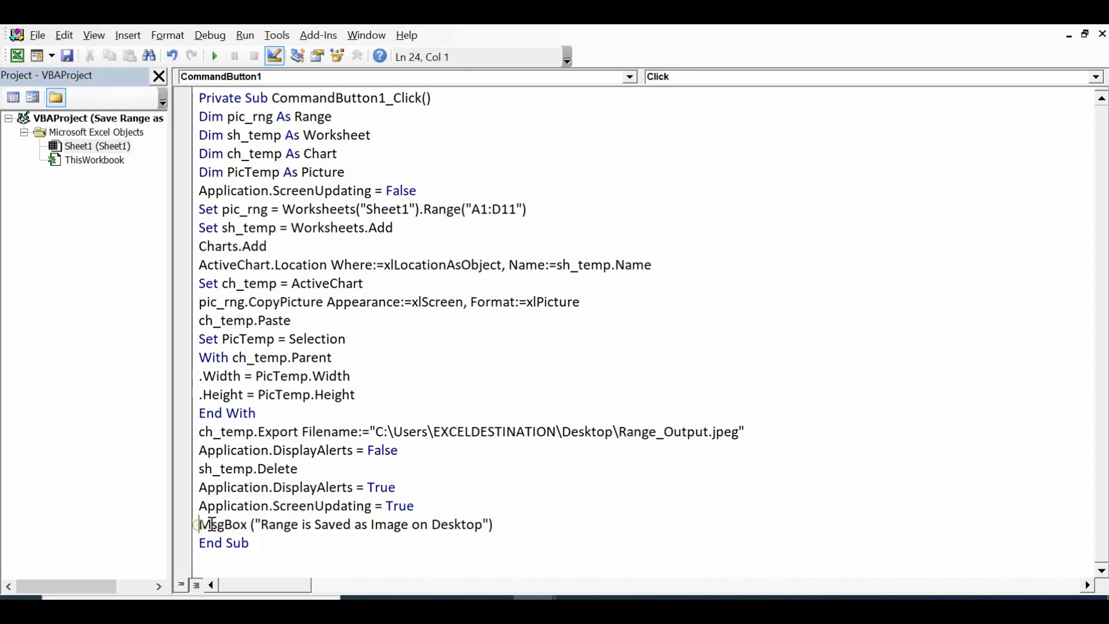
pyautogui.moveTo(198, 523); pyautogui.dragTo(482, 527)
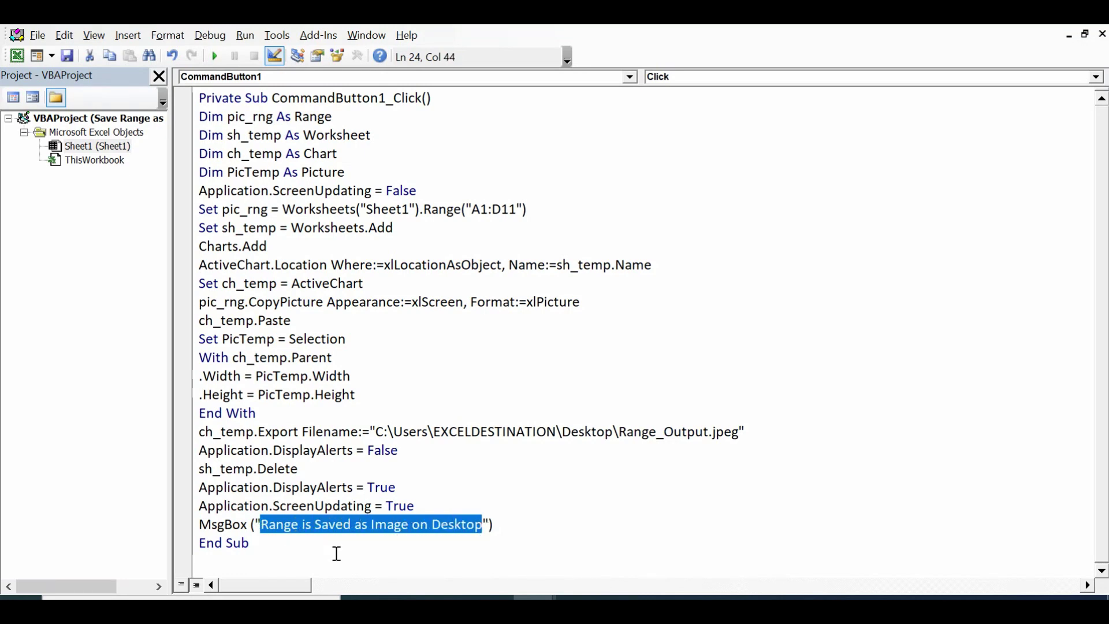
pyautogui.click(276, 534)
pyautogui.click(364, 122)
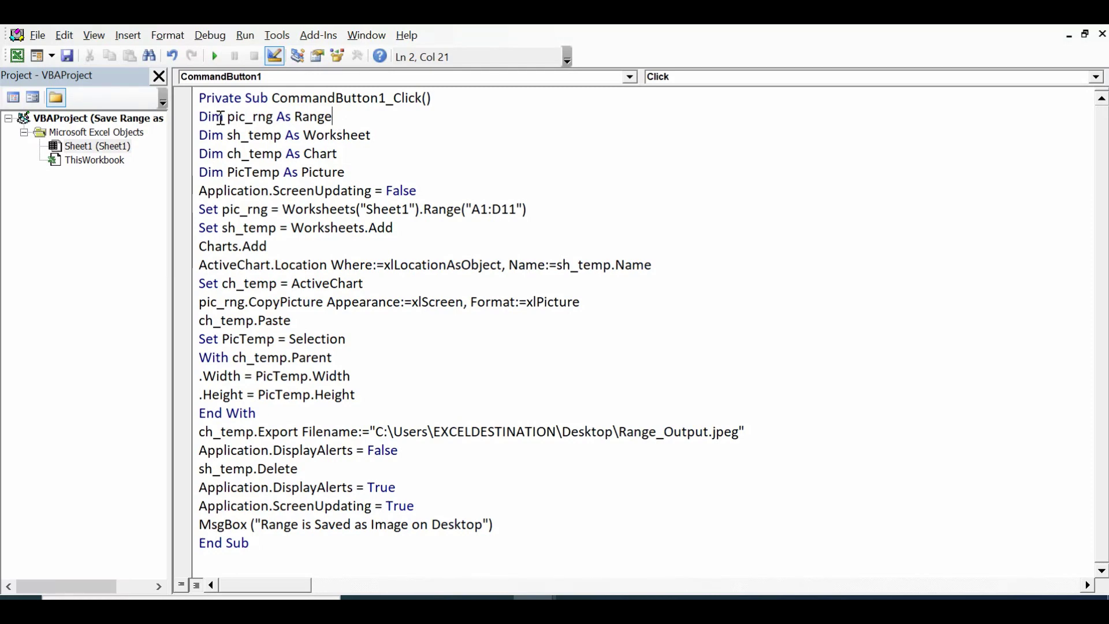
pyautogui.click(307, 210)
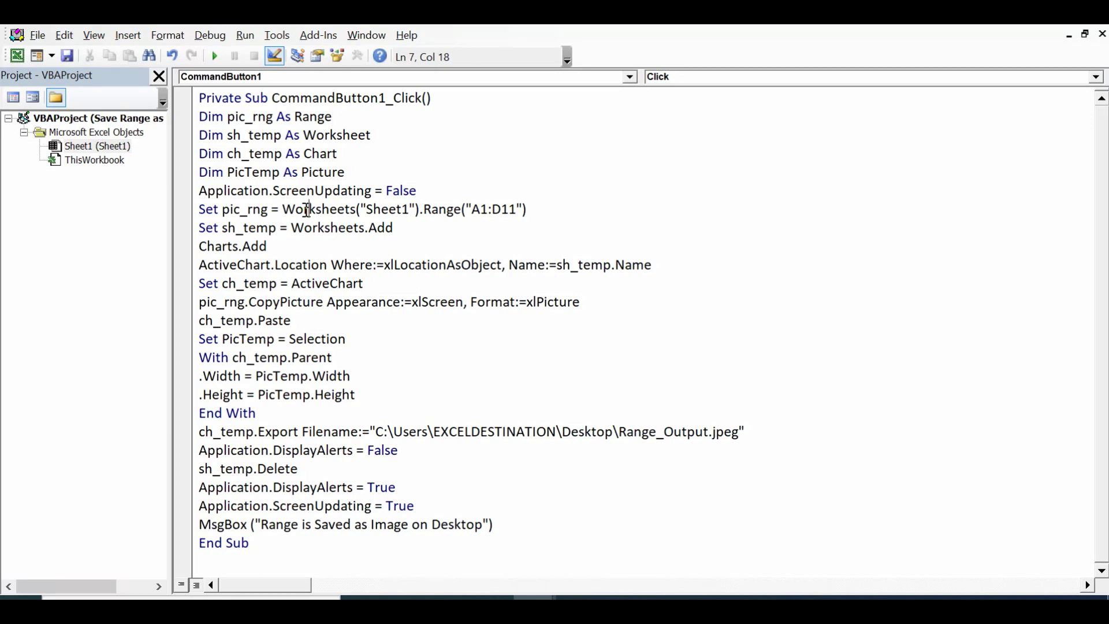